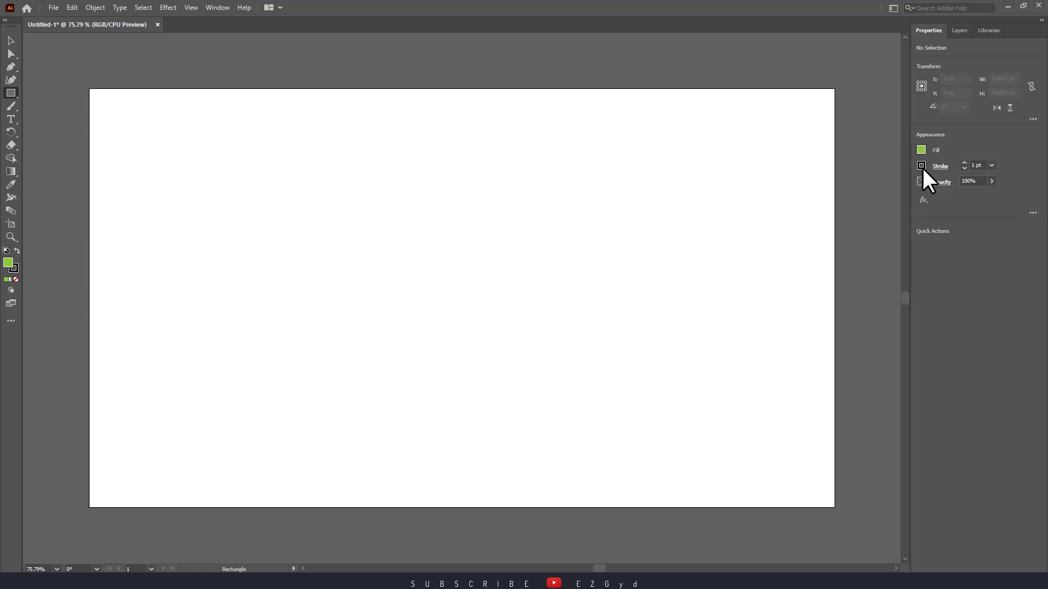
- Draw a green rectangle about 345 by 253 px without a stroke and move it to the middle of the artboard
{"action": "left_click", "coordinate": [921, 166]}
{"action": "left_click", "coordinate": [802, 205]}
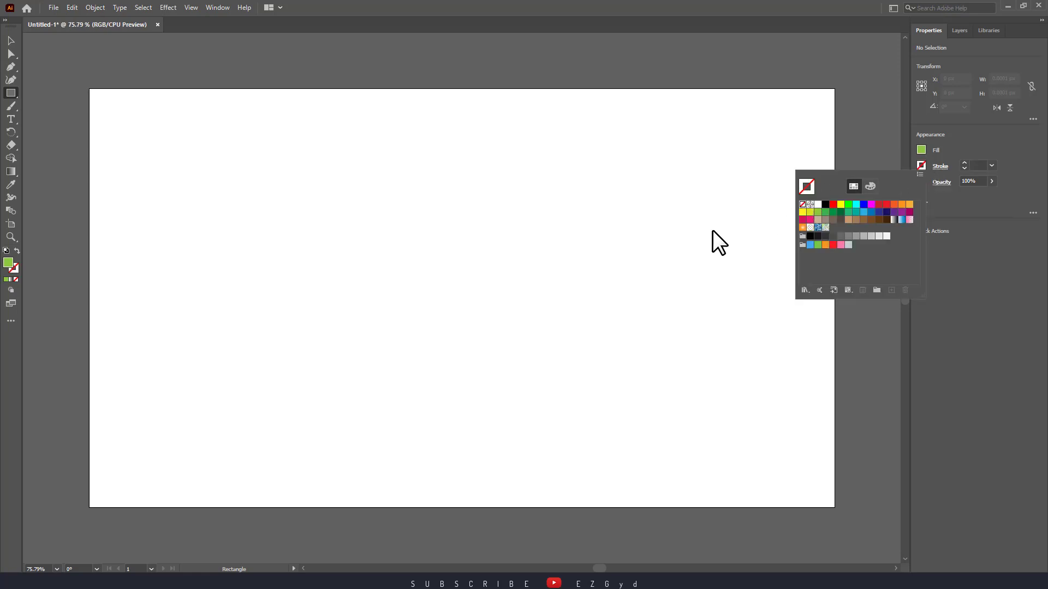
{"action": "left_click_drag", "start_coordinate": [370, 228], "coordinate": [560, 366]}
{"action": "key", "text": "v"}
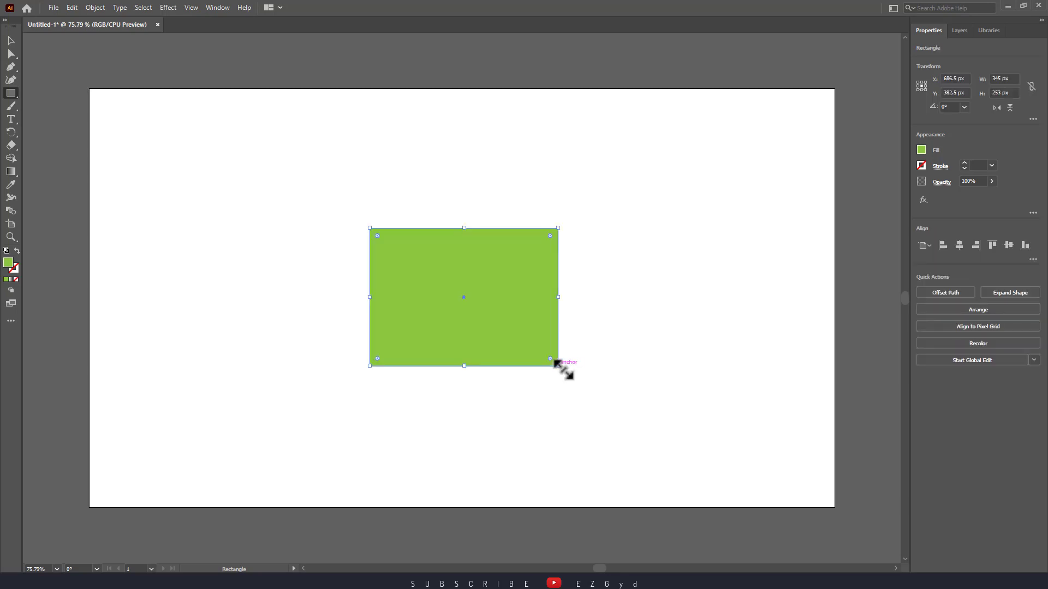
{"action": "left_click_drag", "start_coordinate": [519, 339], "coordinate": [494, 326]}
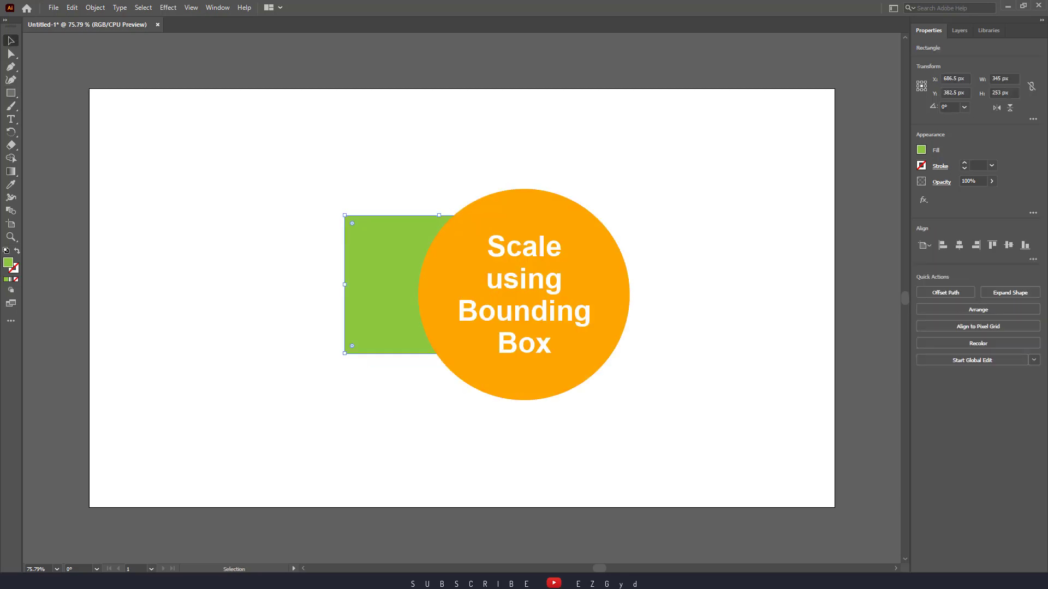
- Enlarge the green rectangle from its lower-right corner to about 485 by 327 px and move it slightly up and left
{"action": "left_click", "coordinate": [631, 321]}
{"action": "left_click", "coordinate": [445, 300]}
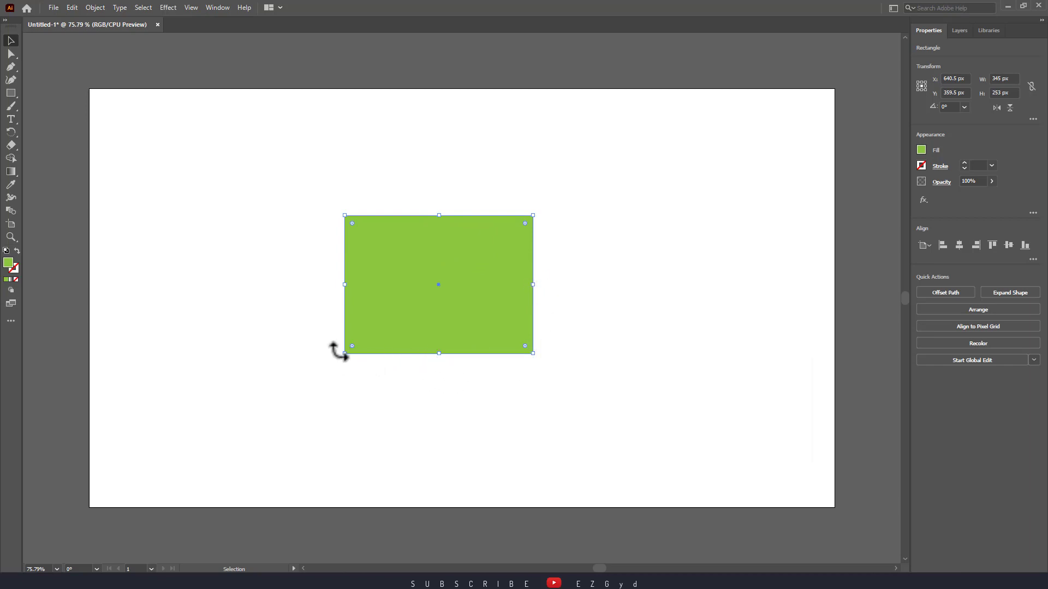
{"action": "mouse_move", "coordinate": [540, 360]}
{"action": "left_mouse_down"}
{"action": "mouse_move", "coordinate": [632, 407]}
{"action": "mouse_move", "coordinate": [480, 316]}
{"action": "mouse_move", "coordinate": [402, 245]}
{"action": "mouse_move", "coordinate": [699, 448]}
{"action": "mouse_move", "coordinate": [605, 388]}
{"action": "mouse_move", "coordinate": [611, 395]}
{"action": "left_mouse_up"}
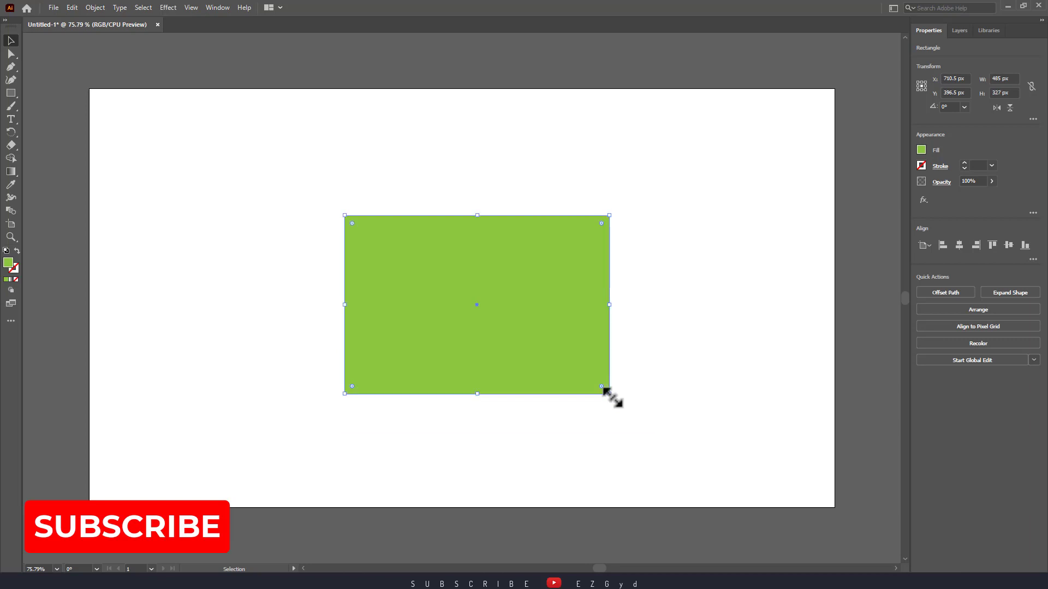
{"action": "left_click_drag", "start_coordinate": [517, 350], "coordinate": [496, 319]}
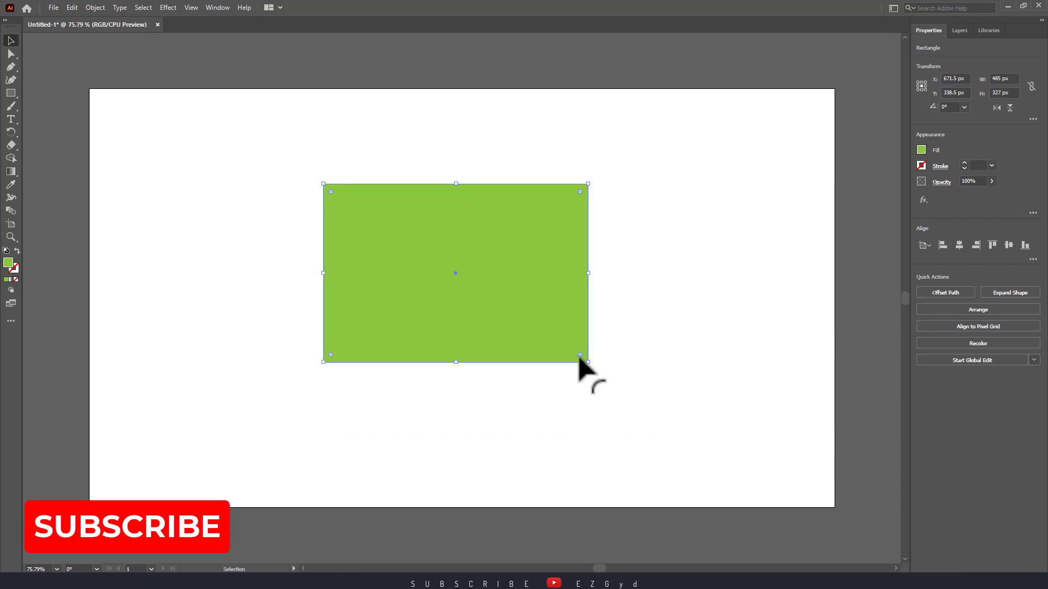
- Scale the rectangle proportionally about its centre to about 707 by 477 px using its bounding box
{"action": "left_click_drag", "start_coordinate": [588, 362], "coordinate": [649, 403]}
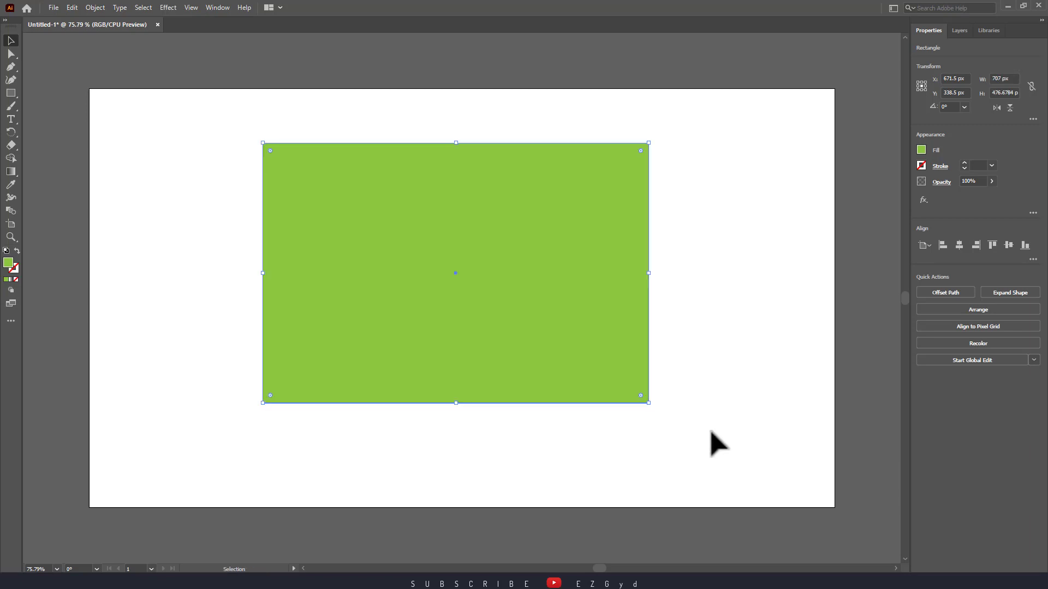
{"action": "left_click", "coordinate": [710, 431]}
{"action": "left_click", "coordinate": [646, 278]}
- Stretch the rectangle's four sides outward to about 963 by 605 px, and narrow it from the lower-left corner to about 504 by 602 px
{"action": "left_click_drag", "start_coordinate": [651, 276], "coordinate": [719, 278]}
{"action": "left_click_drag", "start_coordinate": [491, 143], "coordinate": [491, 113]}
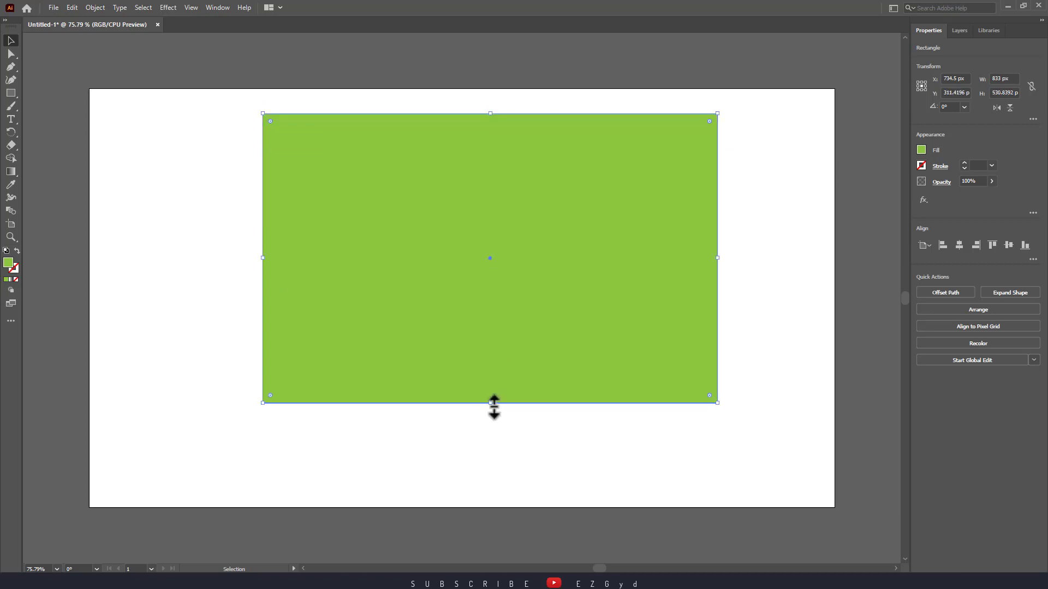
{"action": "left_click_drag", "start_coordinate": [494, 403], "coordinate": [494, 443]}
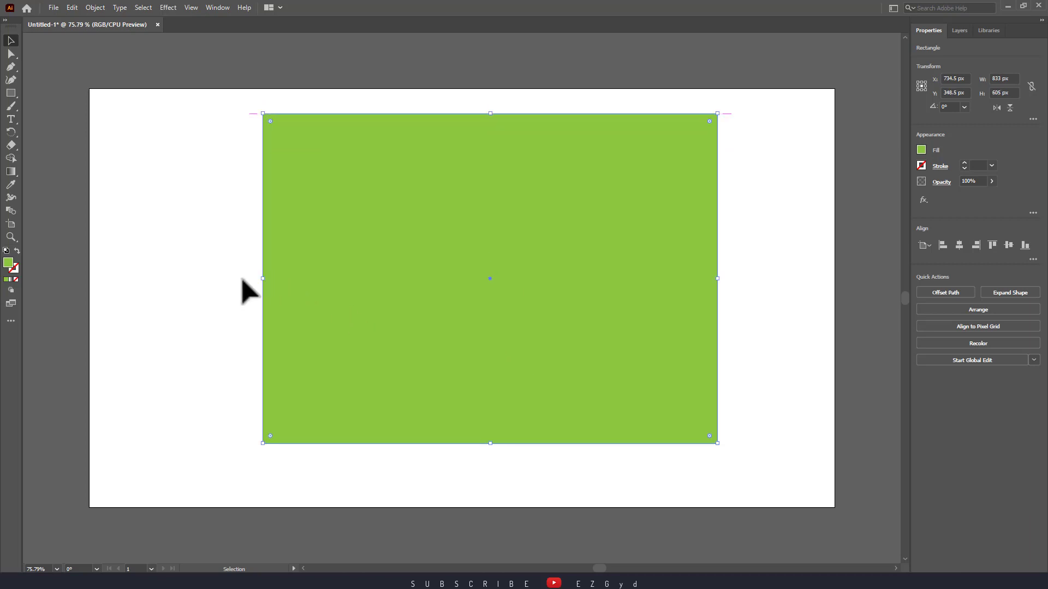
{"action": "left_click_drag", "start_coordinate": [263, 278], "coordinate": [192, 282]}
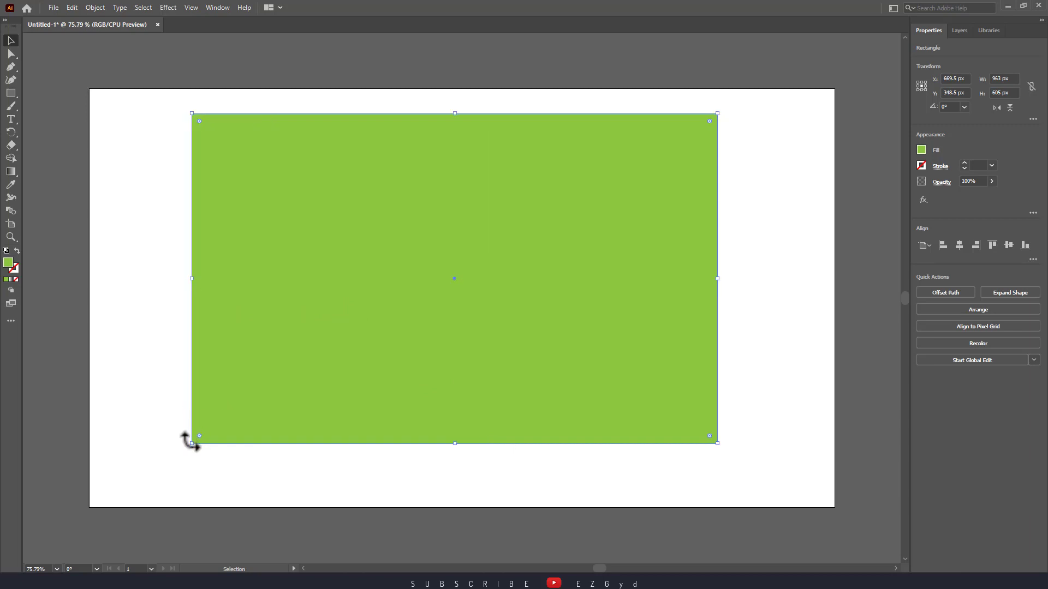
{"action": "left_click_drag", "start_coordinate": [191, 443], "coordinate": [445, 445]}
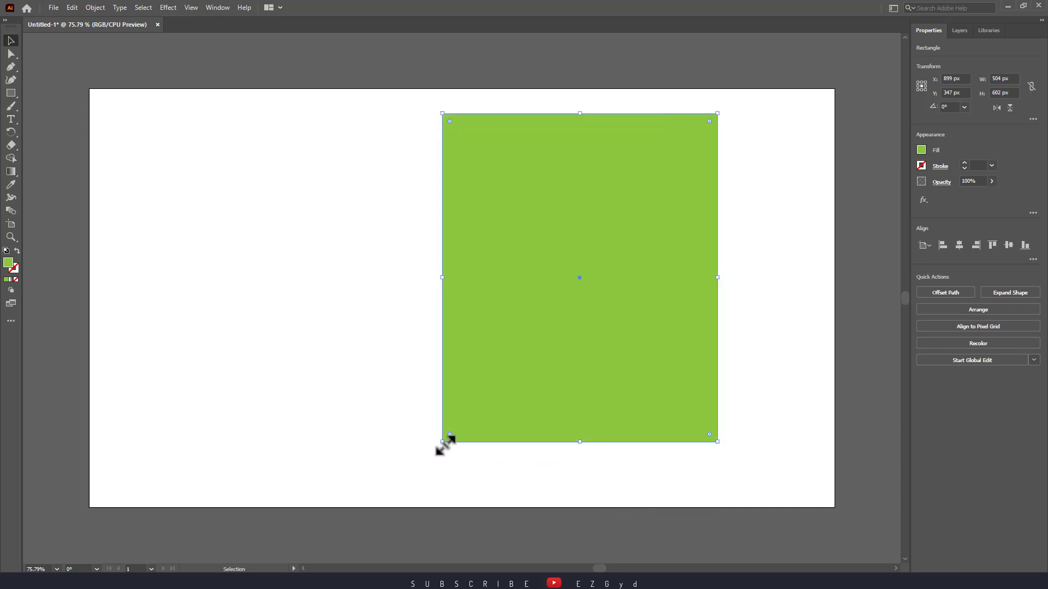
{"action": "left_click", "coordinate": [396, 436]}
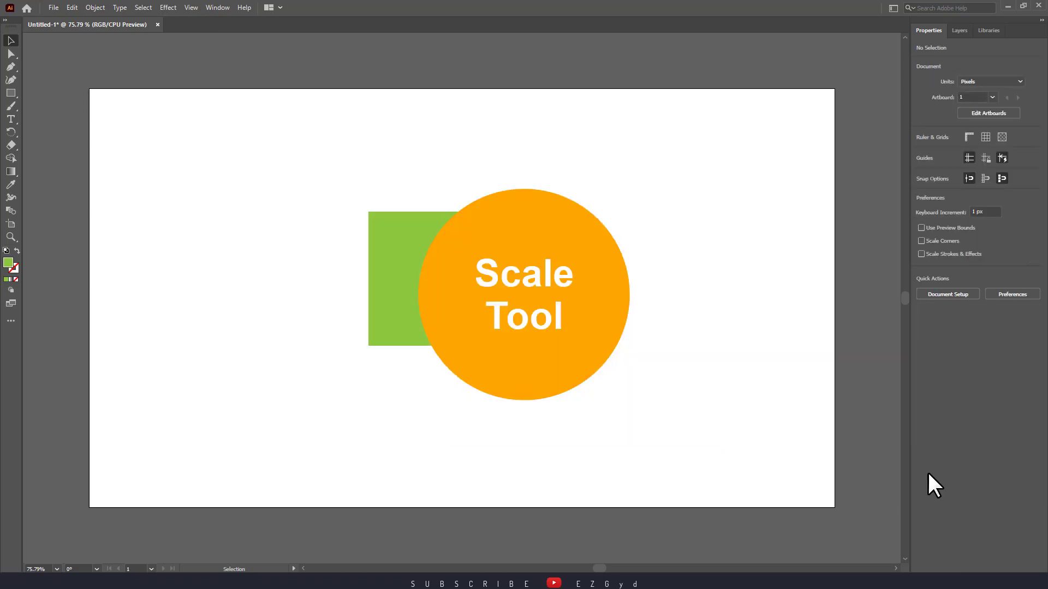
- Switch the toolbar from the Basic to the Advanced set to expose the Scale tool
{"action": "left_click", "coordinate": [10, 132]}
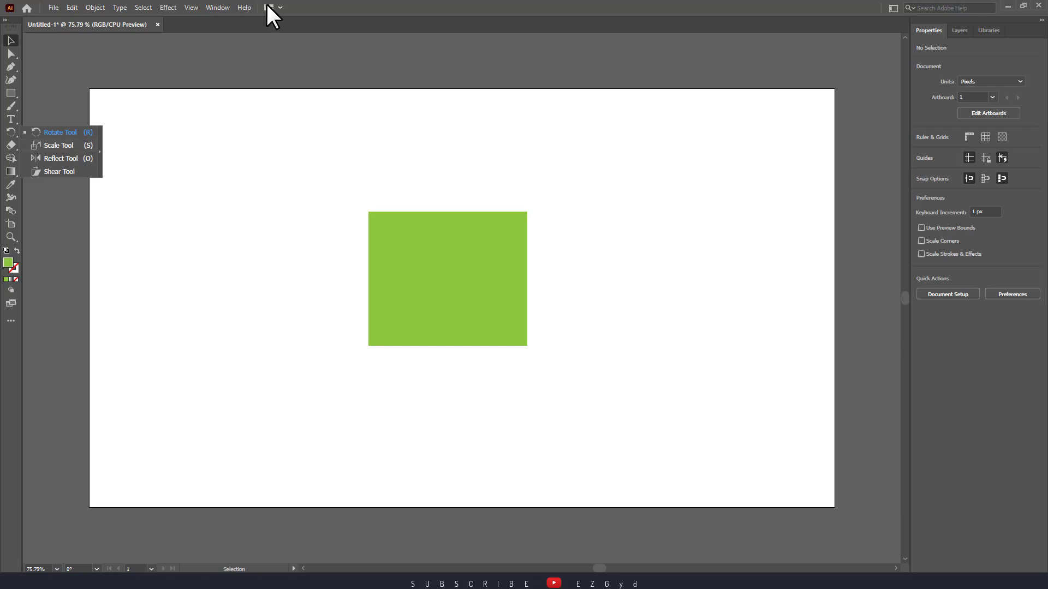
{"action": "left_click", "coordinate": [218, 8]}
{"action": "mouse_move", "coordinate": [385, 100]}
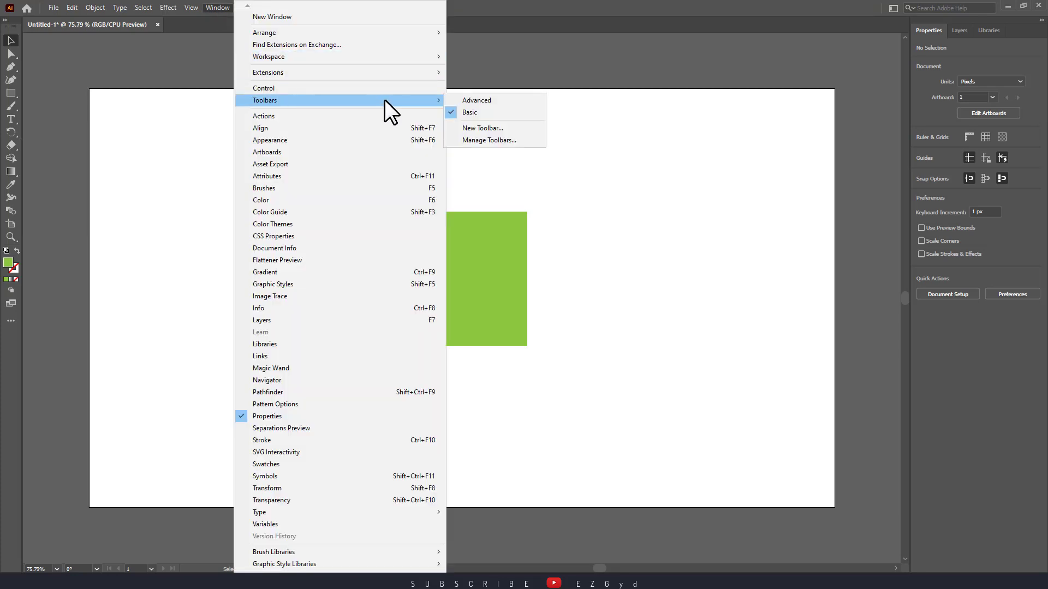
{"action": "left_click", "coordinate": [461, 100]}
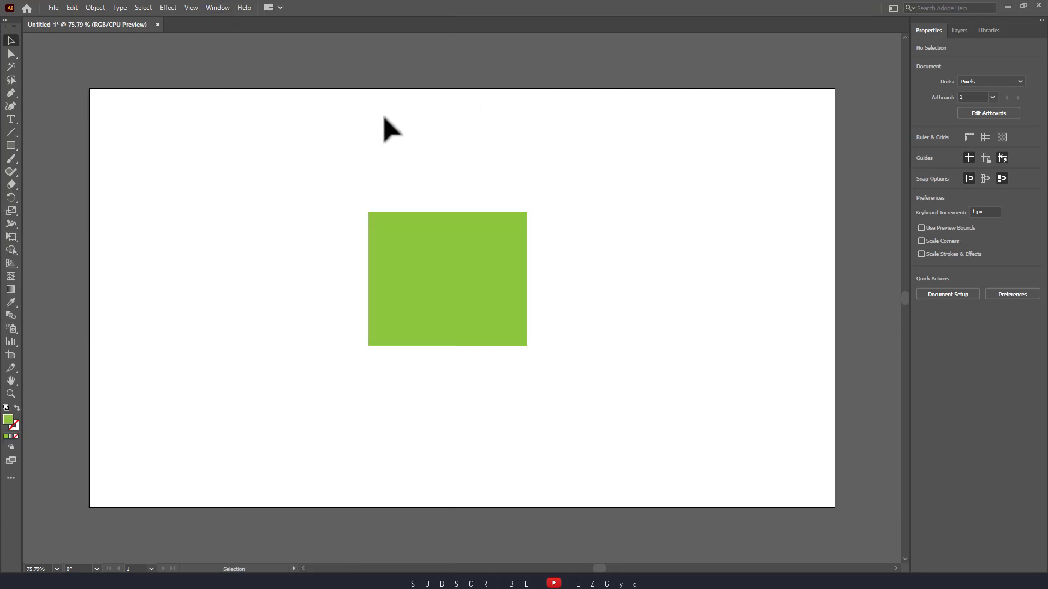
- Select the green rectangle and scale it about its centre with the Scale tool to about 775 by 334 px
{"action": "left_click", "coordinate": [11, 214]}
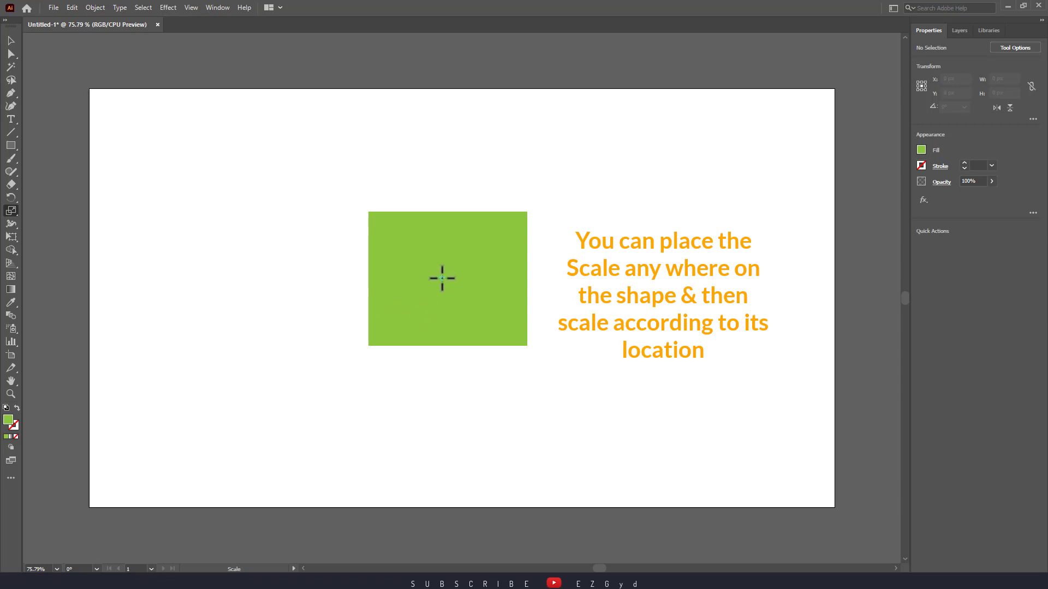
{"action": "left_click", "coordinate": [11, 40]}
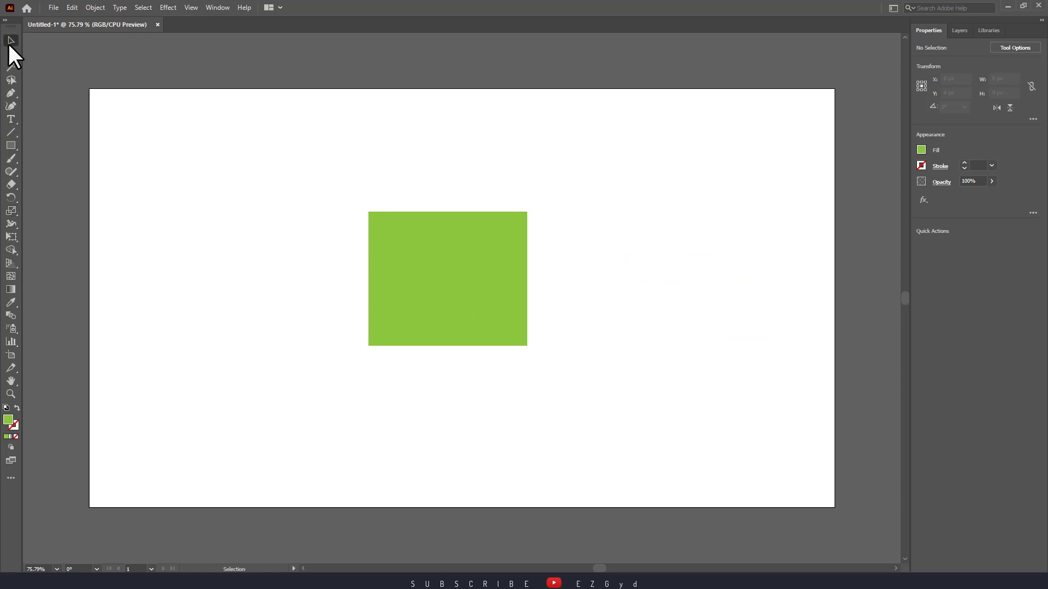
{"action": "left_click", "coordinate": [373, 302]}
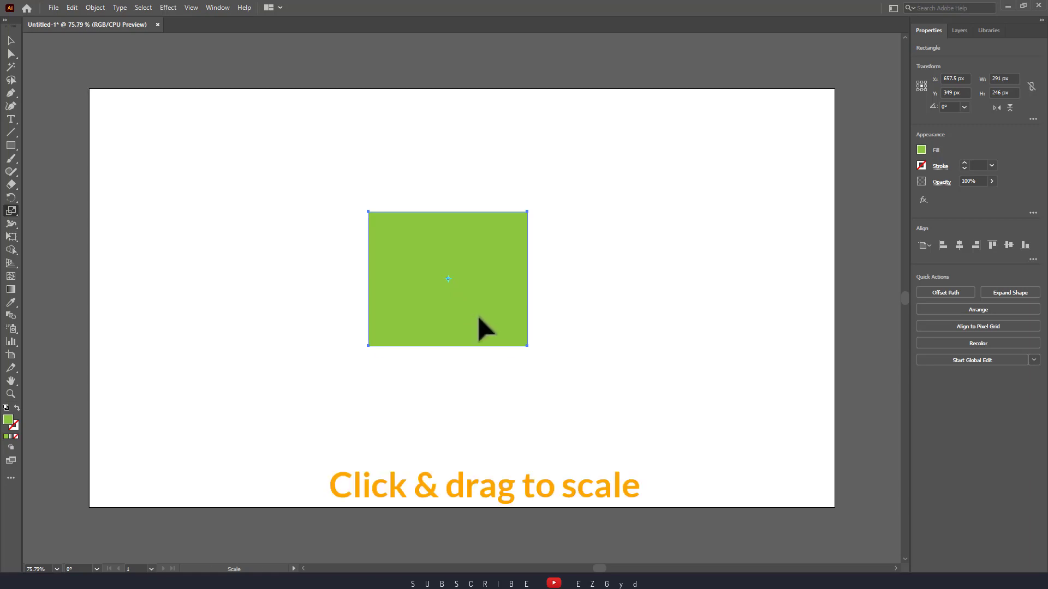
{"action": "left_click_drag", "start_coordinate": [479, 316], "coordinate": [538, 329]}
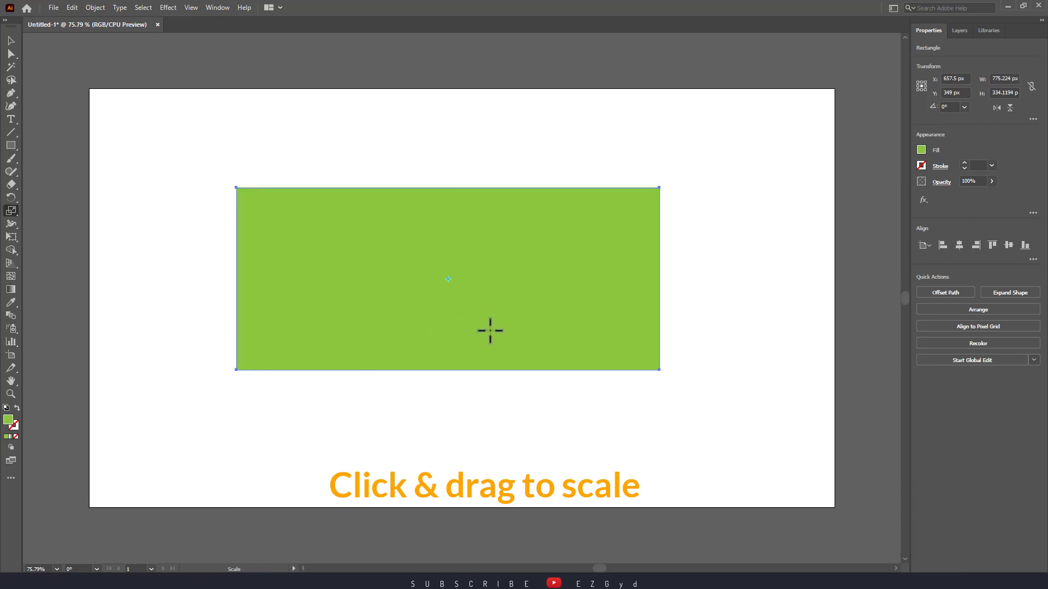
- Rescale the rectangle freehand about its centre in several passes, ending at about 342 by 182 px
{"action": "mouse_move", "coordinate": [422, 329]}
{"action": "left_mouse_down"}
{"action": "mouse_move", "coordinate": [445, 330]}
{"action": "mouse_move", "coordinate": [401, 332]}
{"action": "left_mouse_up"}
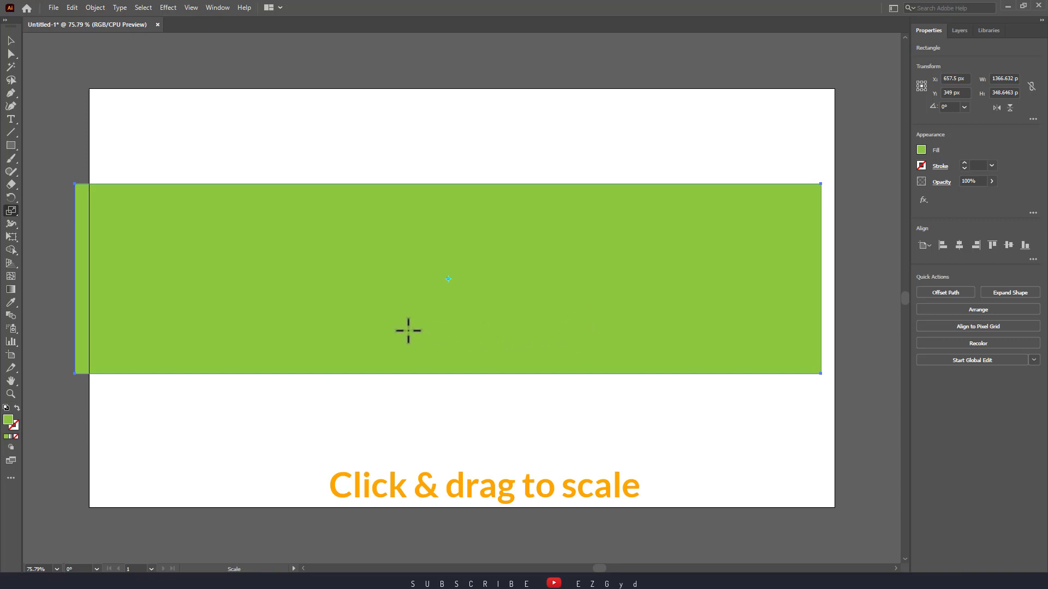
{"action": "key", "text": "ctrl+z"}
{"action": "left_click_drag", "start_coordinate": [586, 264], "coordinate": [588, 330]}
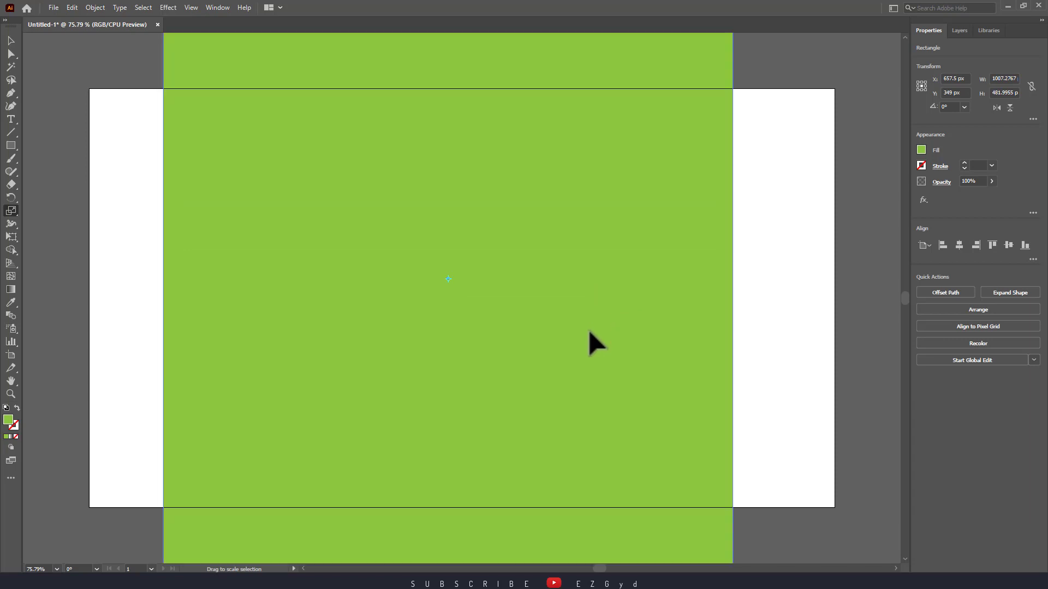
{"action": "left_click_drag", "start_coordinate": [583, 376], "coordinate": [577, 316]}
{"action": "left_click_drag", "start_coordinate": [583, 247], "coordinate": [582, 221]}
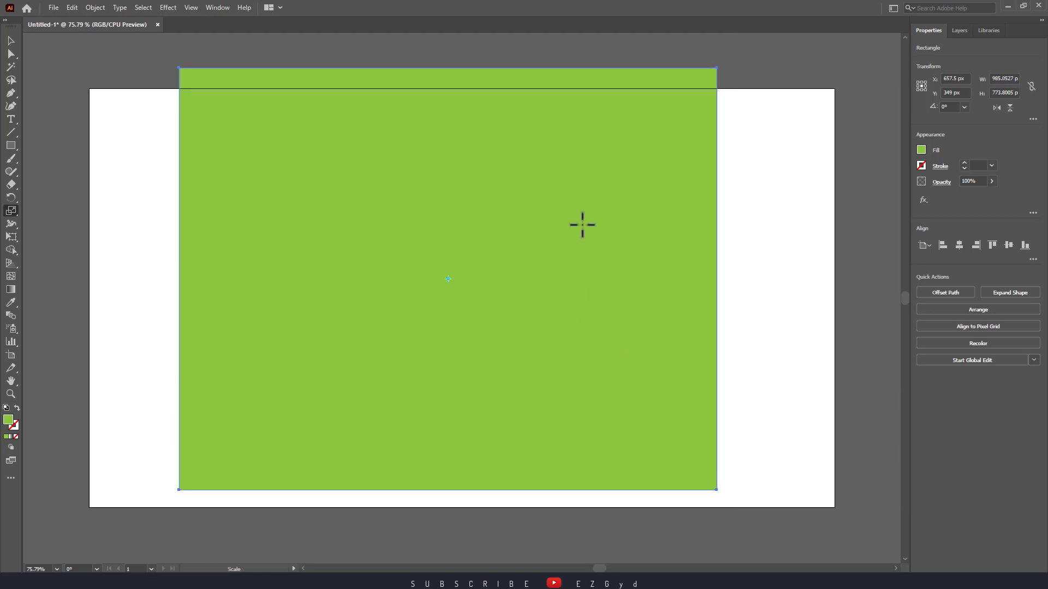
{"action": "left_click_drag", "start_coordinate": [578, 344], "coordinate": [578, 312]}
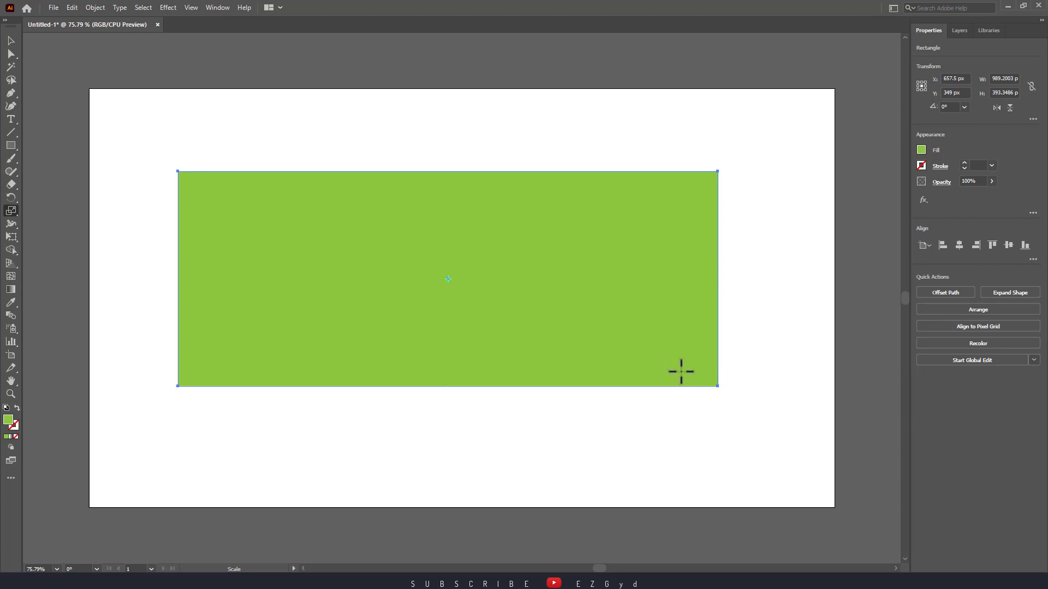
{"action": "left_click_drag", "start_coordinate": [681, 372], "coordinate": [526, 321]}
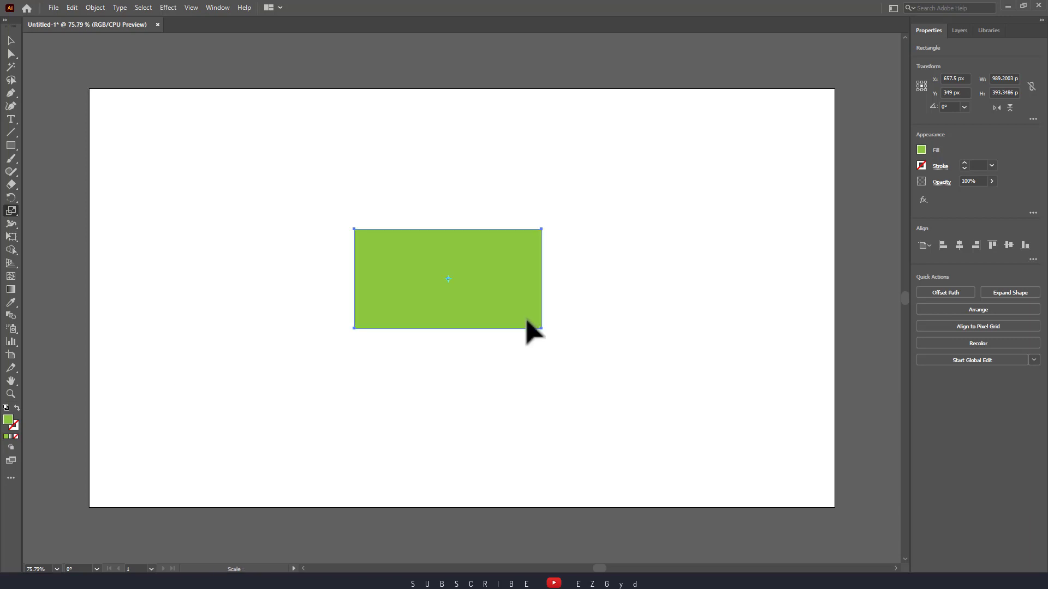
{"action": "left_click", "coordinate": [594, 306], "text": "alt"}
{"action": "left_click_drag", "start_coordinate": [525, 177], "coordinate": [299, 184]}
{"action": "left_click", "coordinate": [350, 384]}
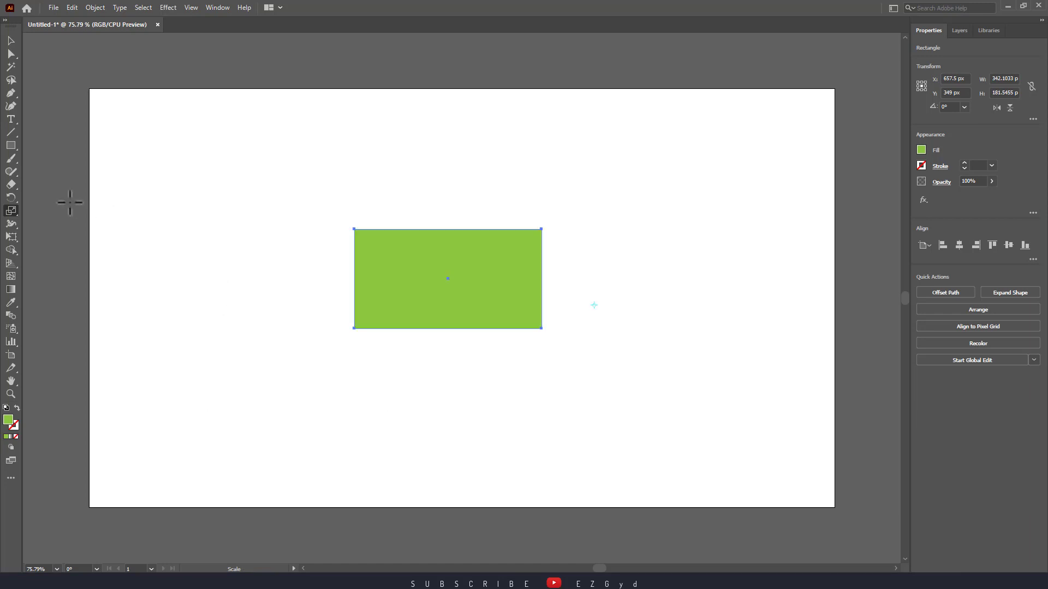
- Open the Scale options for the rectangle, choose Non-Uniform scaling and set the horizontal scale to 117%
{"action": "double_click", "coordinate": [10, 211]}
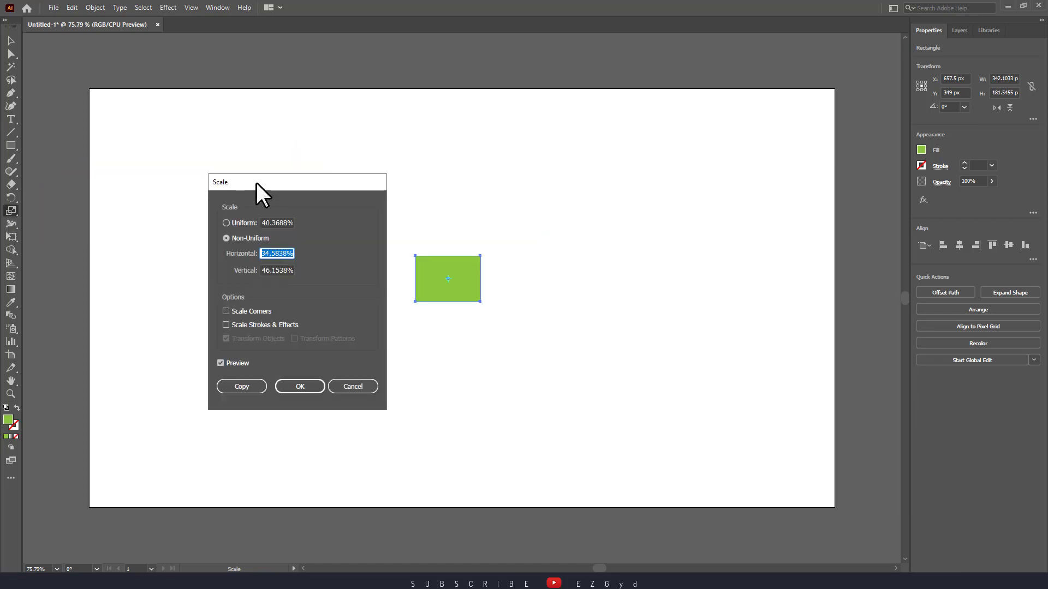
{"action": "left_click_drag", "start_coordinate": [257, 182], "coordinate": [565, 179]}
{"action": "left_click", "coordinate": [542, 219]}
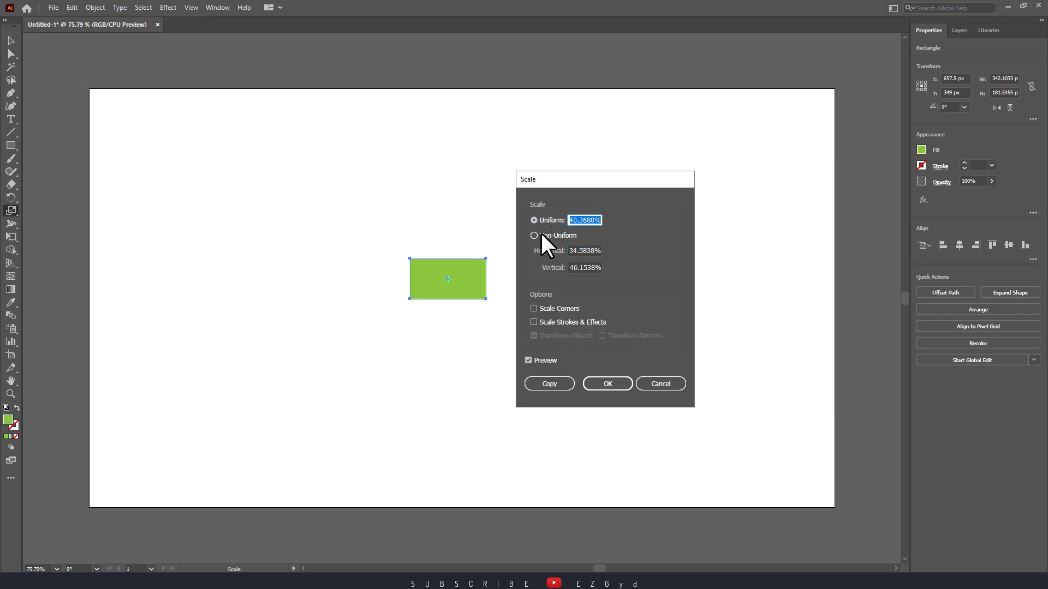
{"action": "left_click", "coordinate": [540, 234]}
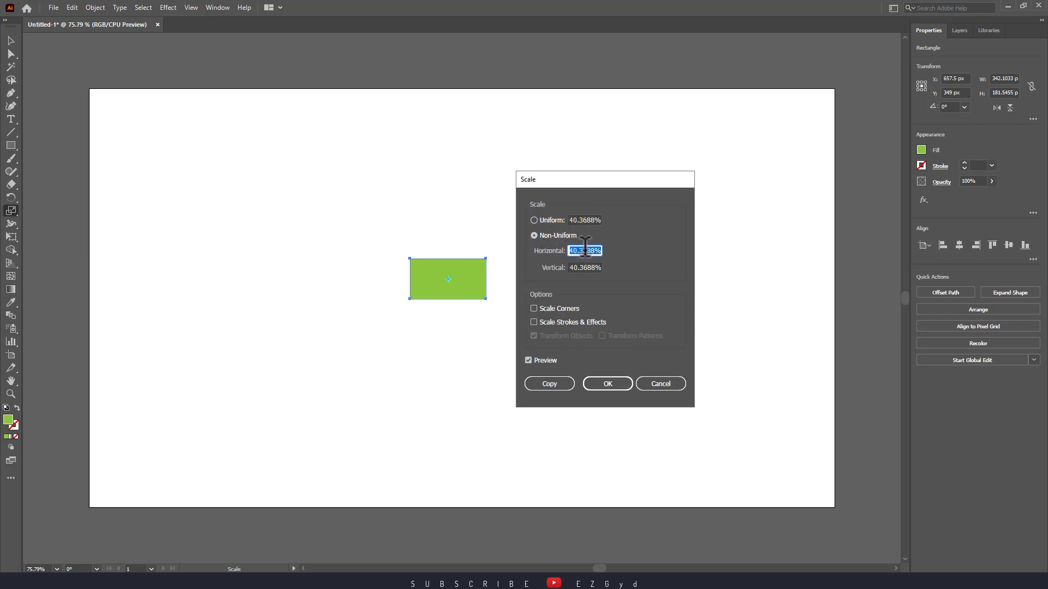
{"action": "scroll", "coordinate": [585, 248], "scroll_direction": "up", "scroll_amount": 20}
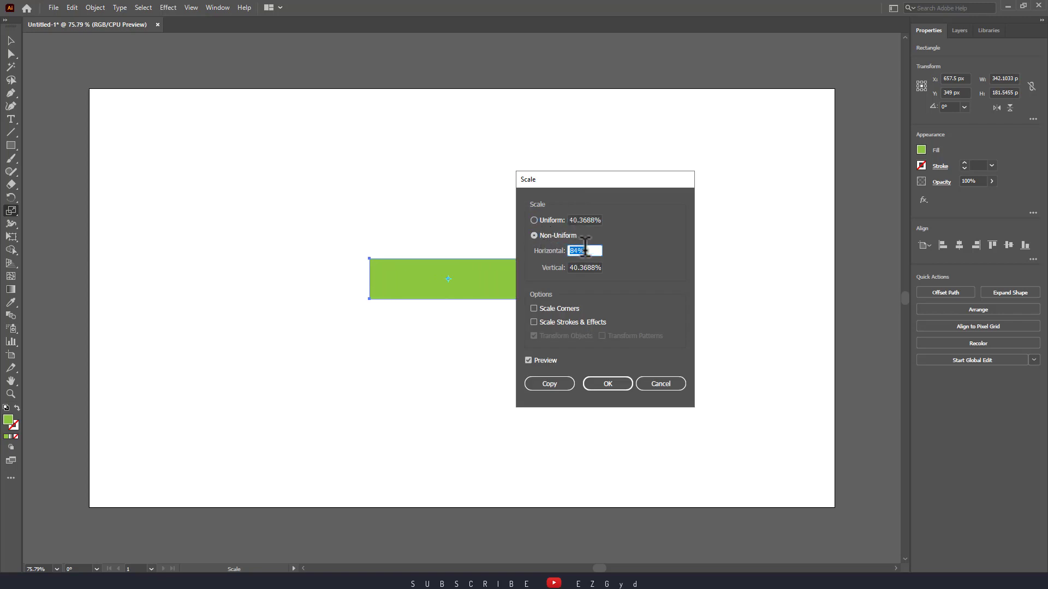
{"action": "left_click_drag", "start_coordinate": [592, 182], "coordinate": [574, 327]}
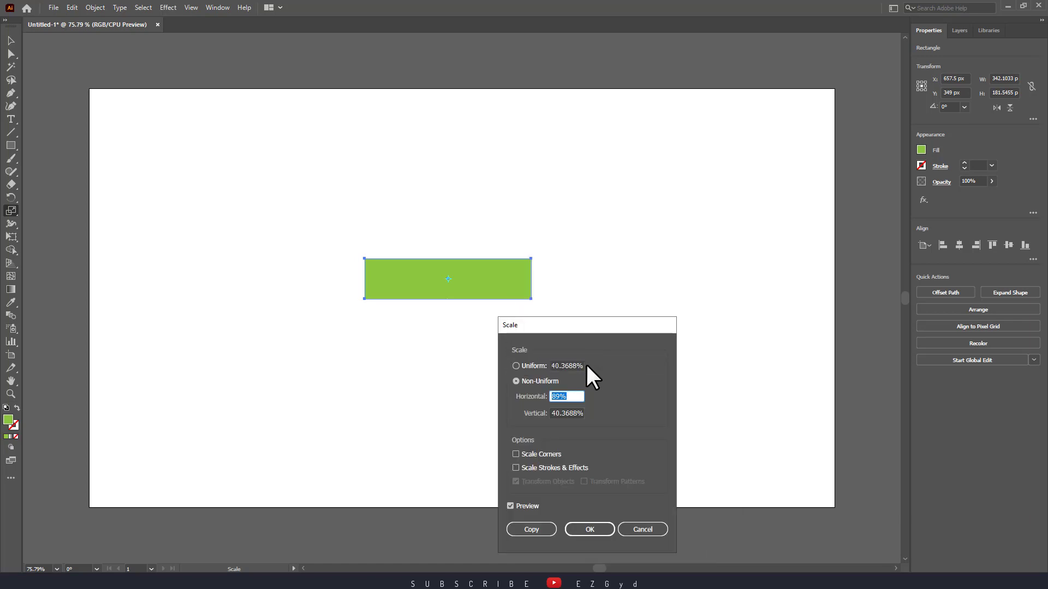
{"action": "scroll", "coordinate": [573, 390], "scroll_direction": "up", "scroll_amount": 20}
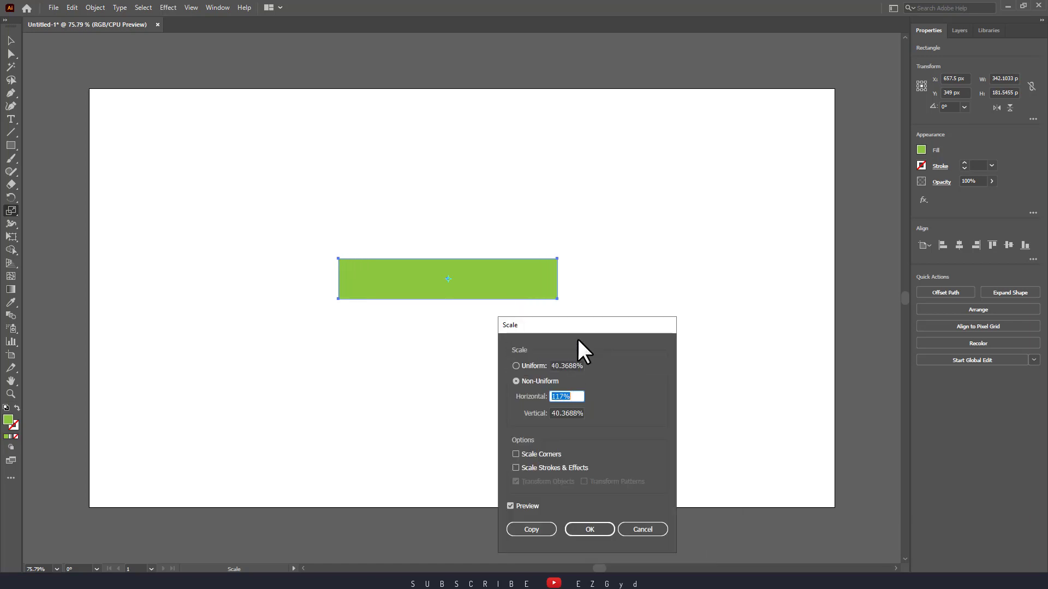
- Set the rectangle's vertical scale to 167% in the Scale options
{"action": "left_click_drag", "start_coordinate": [591, 325], "coordinate": [774, 184]}
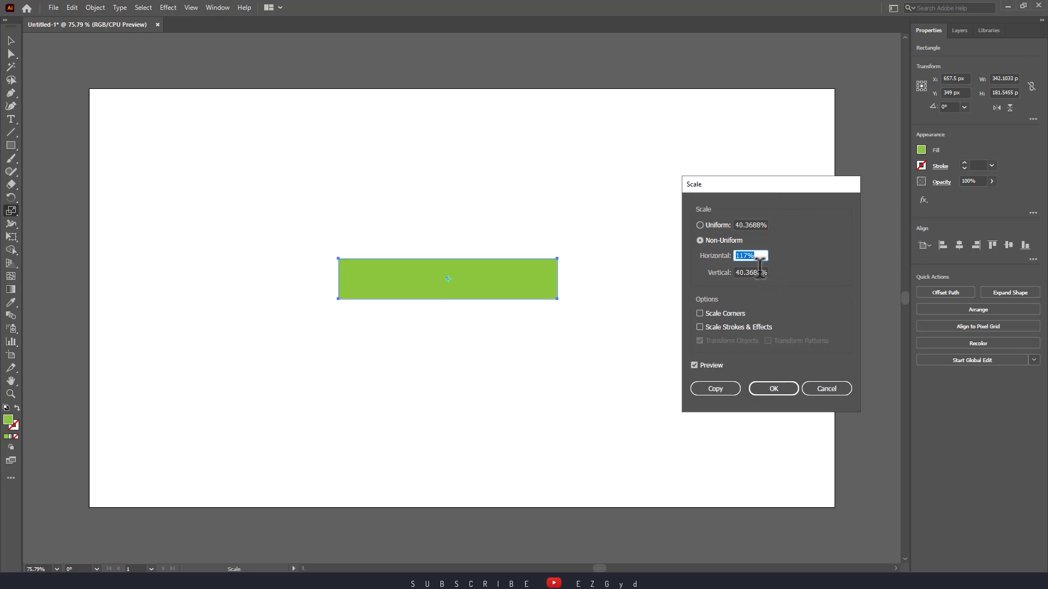
{"action": "left_click", "coordinate": [757, 272]}
{"action": "scroll", "coordinate": [758, 272], "scroll_direction": "up", "scroll_amount": 20}
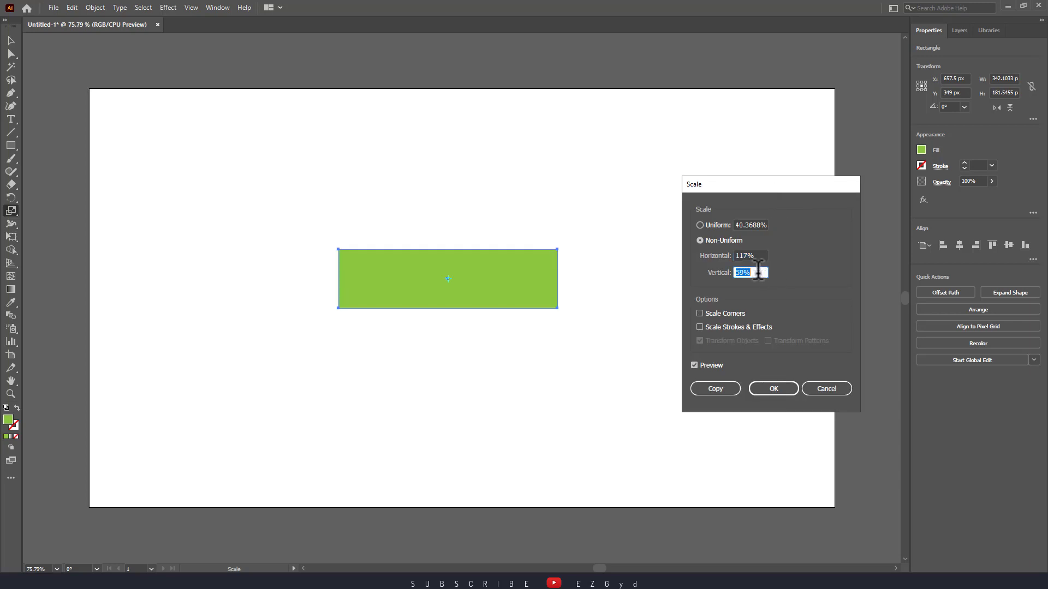
{"action": "scroll", "coordinate": [758, 272], "scroll_direction": "up", "scroll_amount": 20}
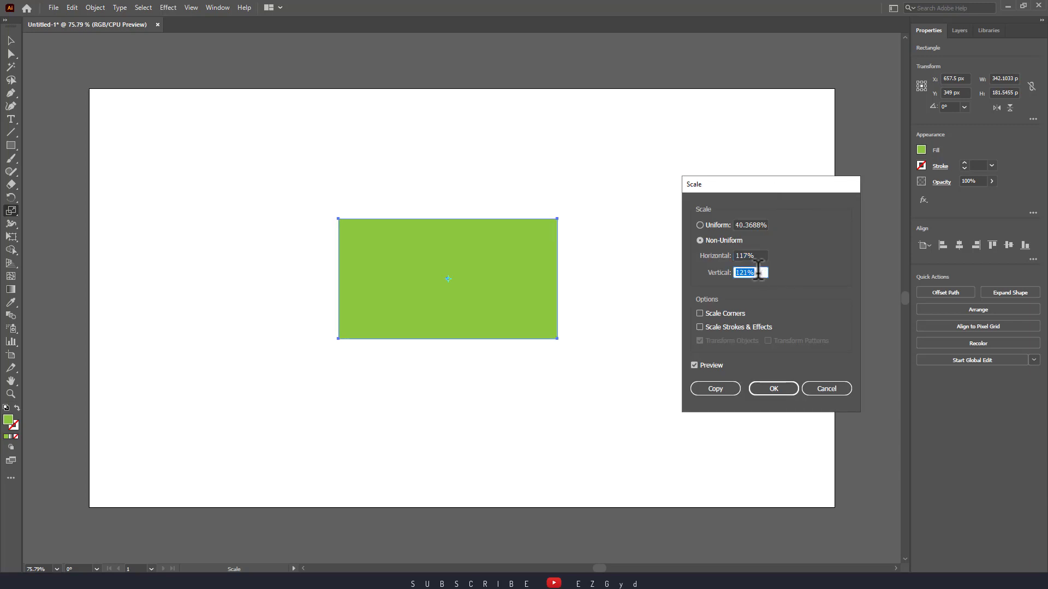
{"action": "scroll", "coordinate": [757, 273], "scroll_direction": "up", "scroll_amount": 16}
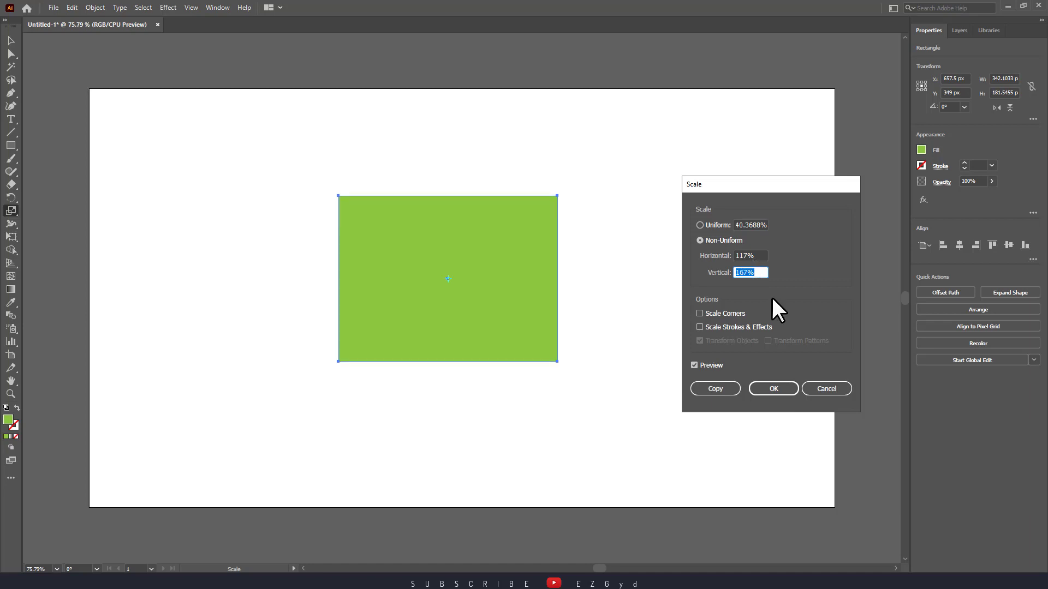
- Apply the non-uniform scaling to the green rectangle and switch to the Selection tool
{"action": "left_click", "coordinate": [711, 313]}
{"action": "left_click", "coordinate": [797, 387]}
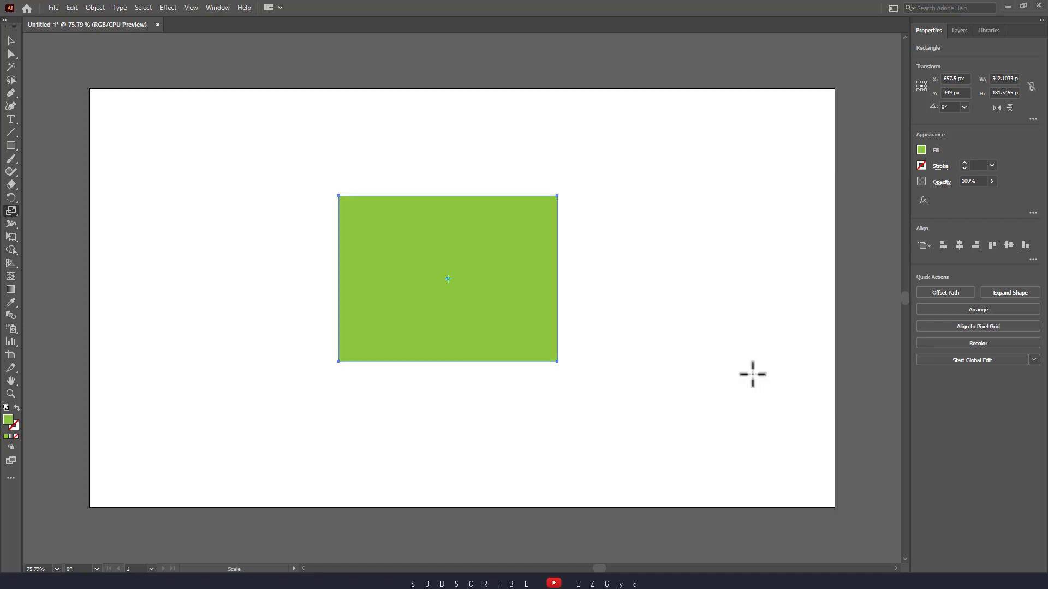
{"action": "key", "text": "v"}
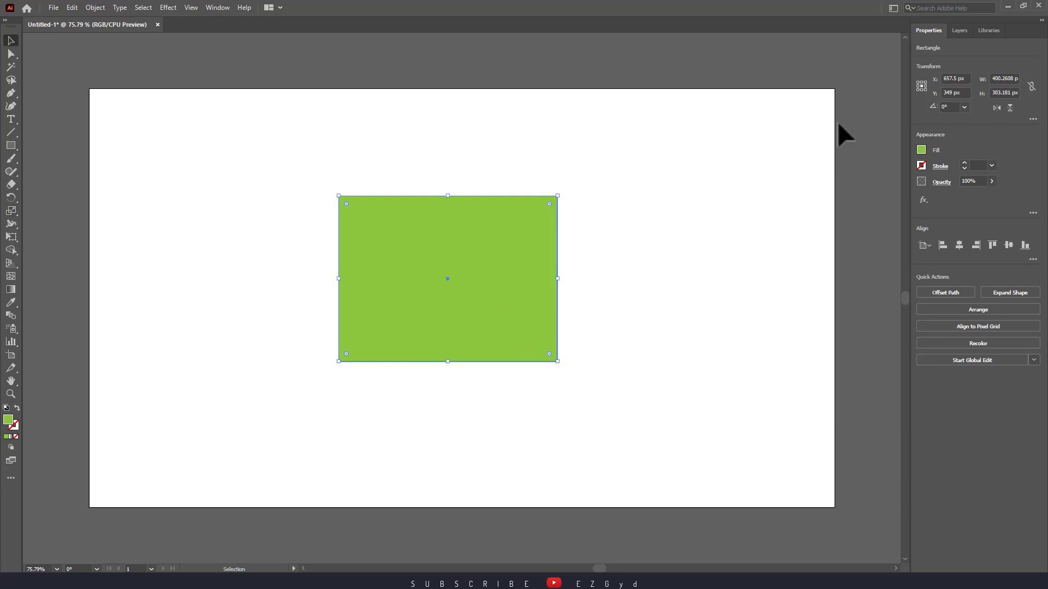
{"action": "left_click", "coordinate": [920, 149]}
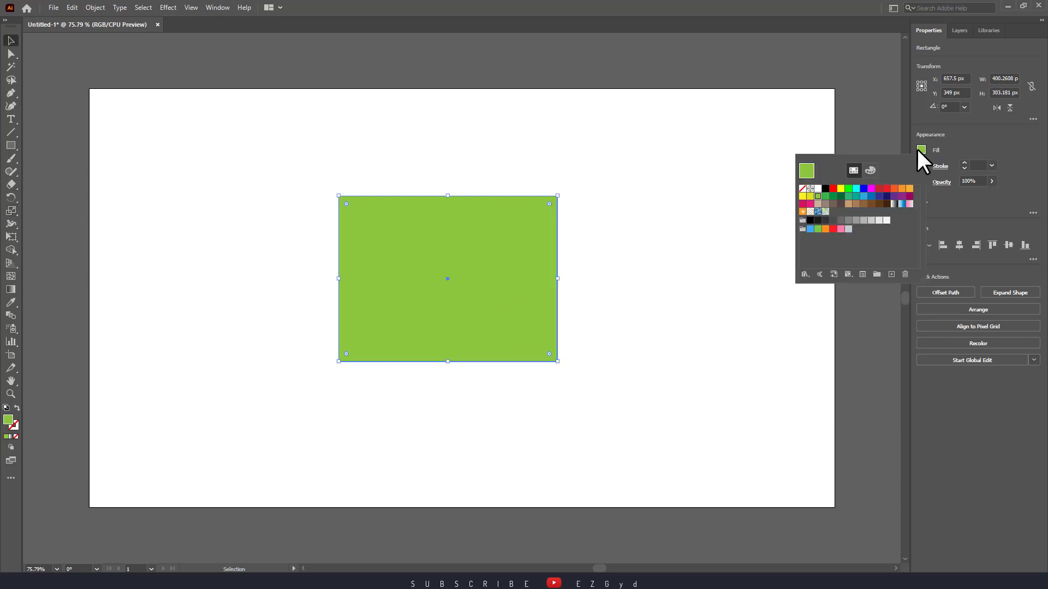
{"action": "left_click", "coordinate": [825, 189]}
{"action": "left_click", "coordinate": [552, 336]}
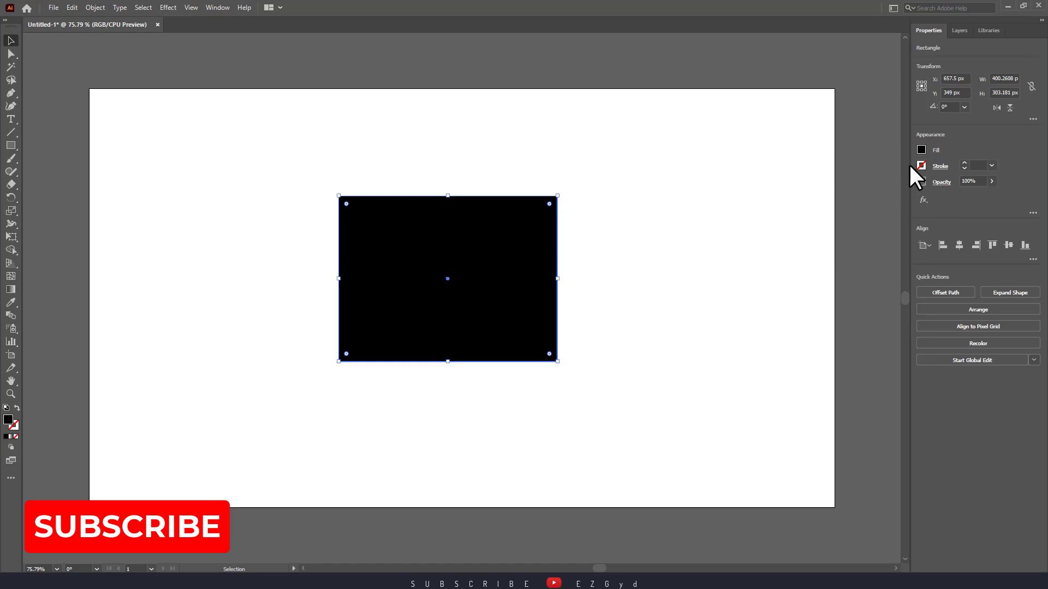
- Give the green rectangle a black stroke of 27 pt and round its corners freehand
{"action": "left_click", "coordinate": [921, 166]}
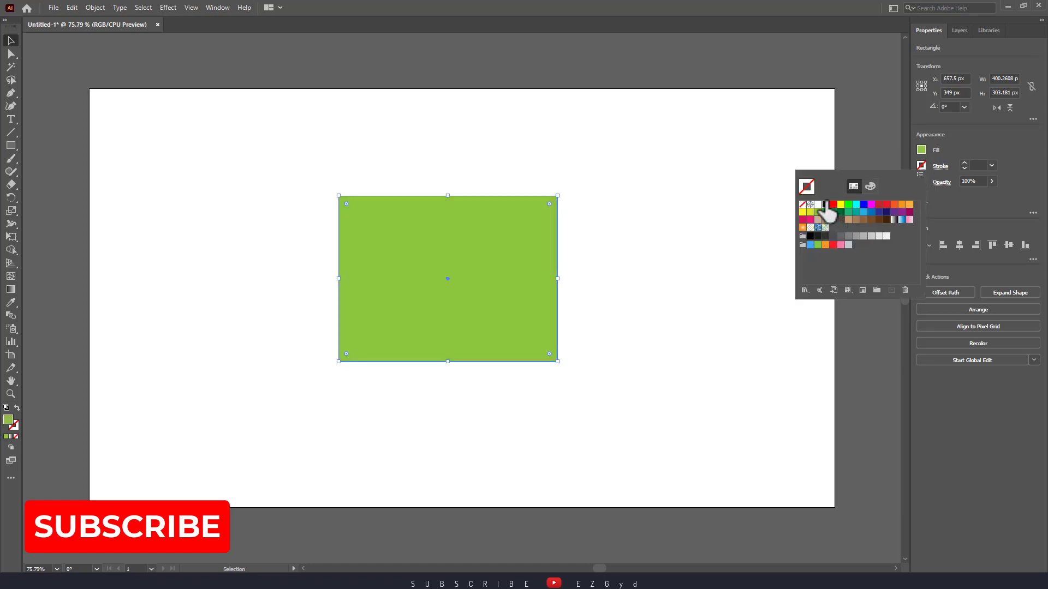
{"action": "left_click", "coordinate": [963, 164]}
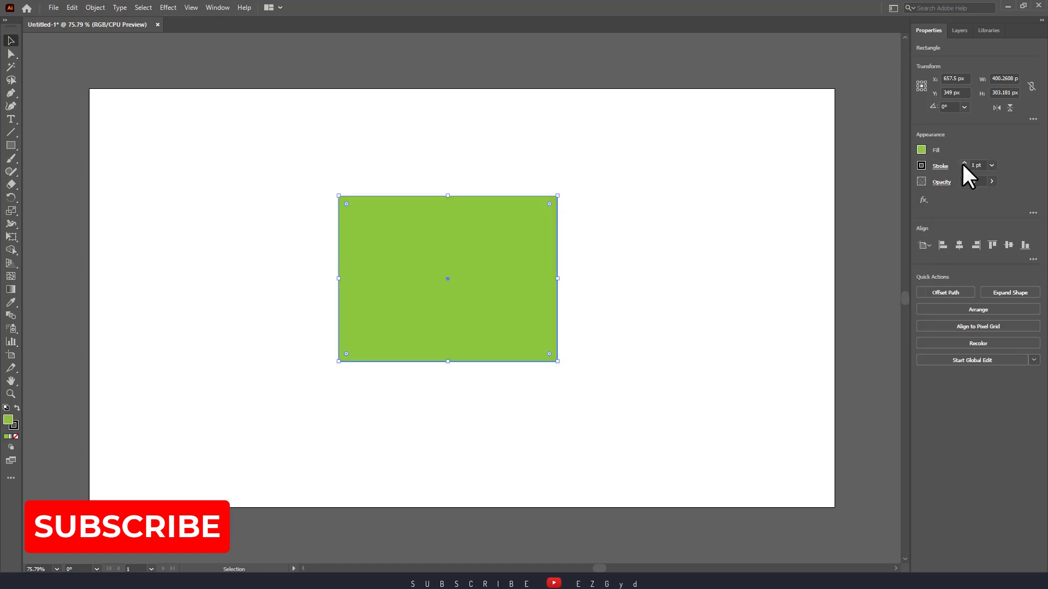
{"action": "left_click", "coordinate": [963, 163]}
{"action": "left_click", "coordinate": [963, 163]}
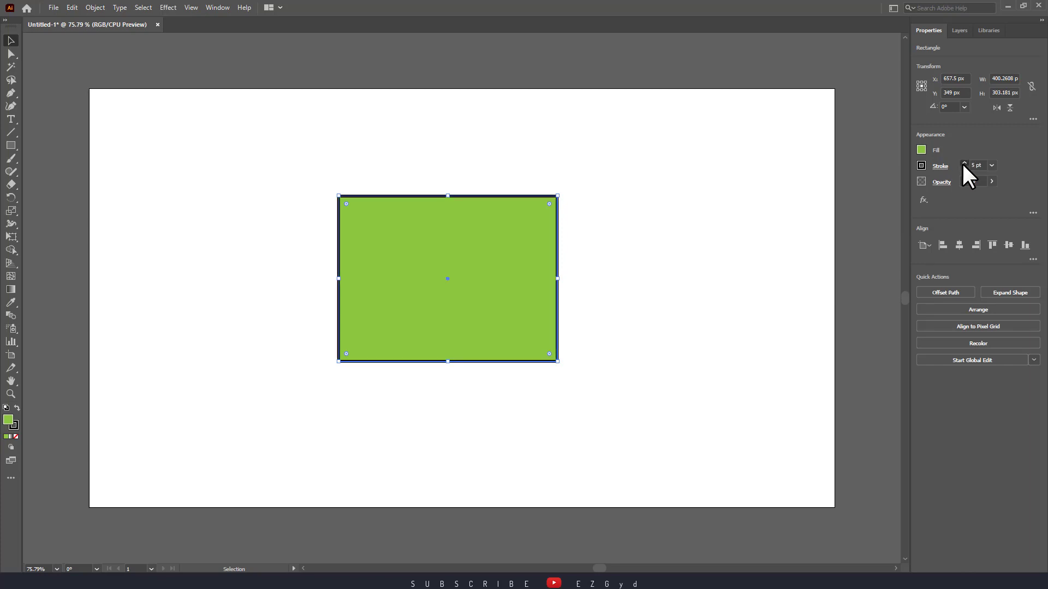
{"action": "left_click", "coordinate": [964, 164]}
{"action": "left_click", "coordinate": [964, 163]}
{"action": "left_click", "coordinate": [963, 163]}
{"action": "left_click", "coordinate": [963, 163]}
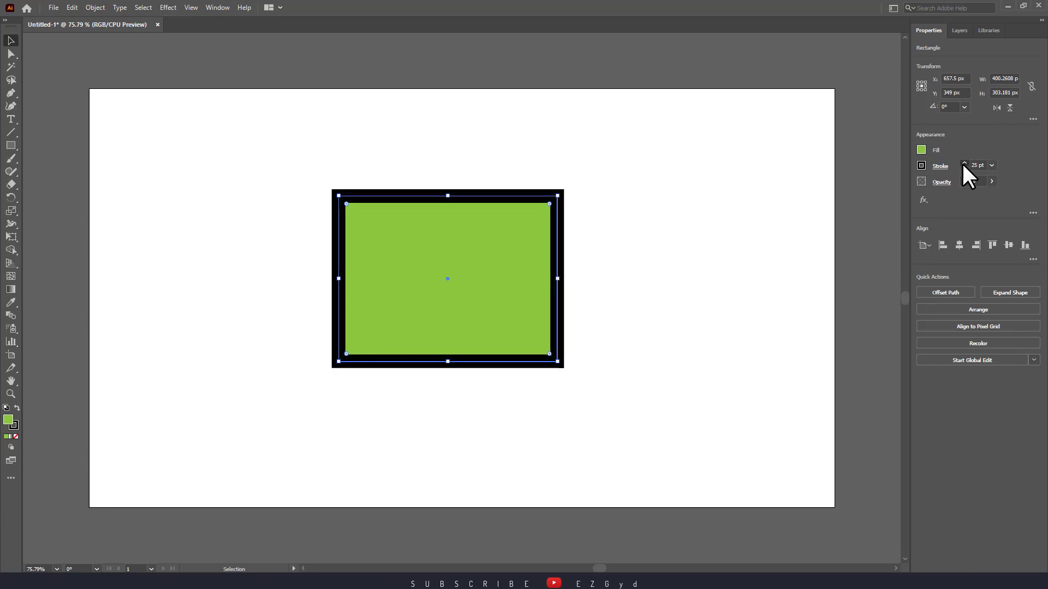
{"action": "left_click", "coordinate": [963, 163]}
{"action": "left_click_drag", "start_coordinate": [548, 353], "coordinate": [520, 325]}
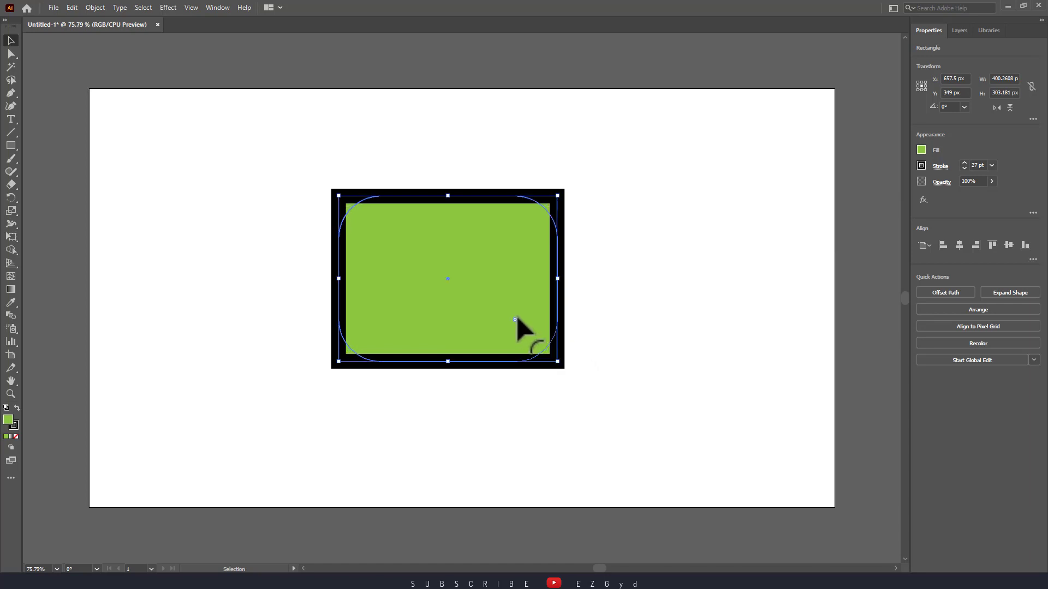
- Open the Scale options for the rounded rectangle and vary the horizontal scale up and down, ending at 26%
{"action": "double_click", "coordinate": [11, 212]}
{"action": "left_click_drag", "start_coordinate": [715, 191], "coordinate": [678, 180]}
{"action": "scroll", "coordinate": [712, 241], "scroll_direction": "up", "scroll_amount": 20}
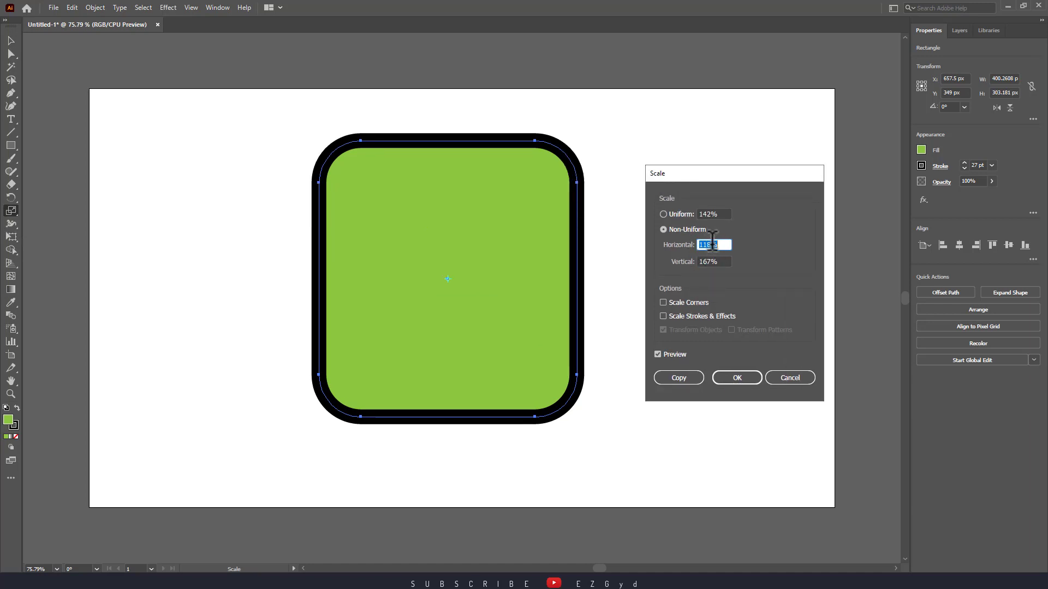
{"action": "scroll", "coordinate": [712, 241], "scroll_direction": "up", "scroll_amount": 20}
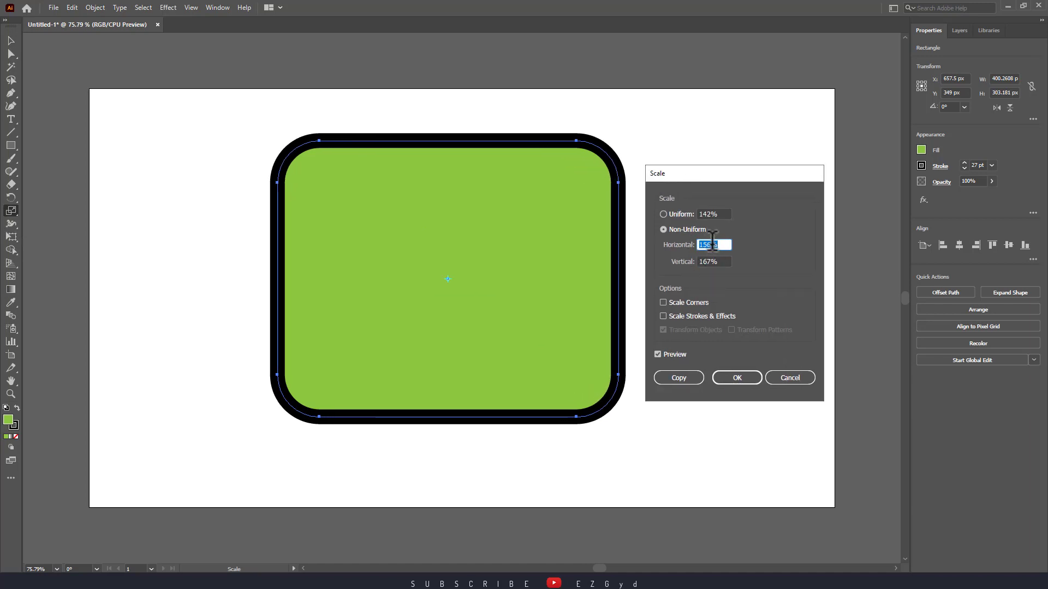
{"action": "scroll", "coordinate": [712, 241], "scroll_direction": "down", "scroll_amount": 7}
{"action": "scroll", "coordinate": [712, 241], "scroll_direction": "down", "scroll_amount": 20}
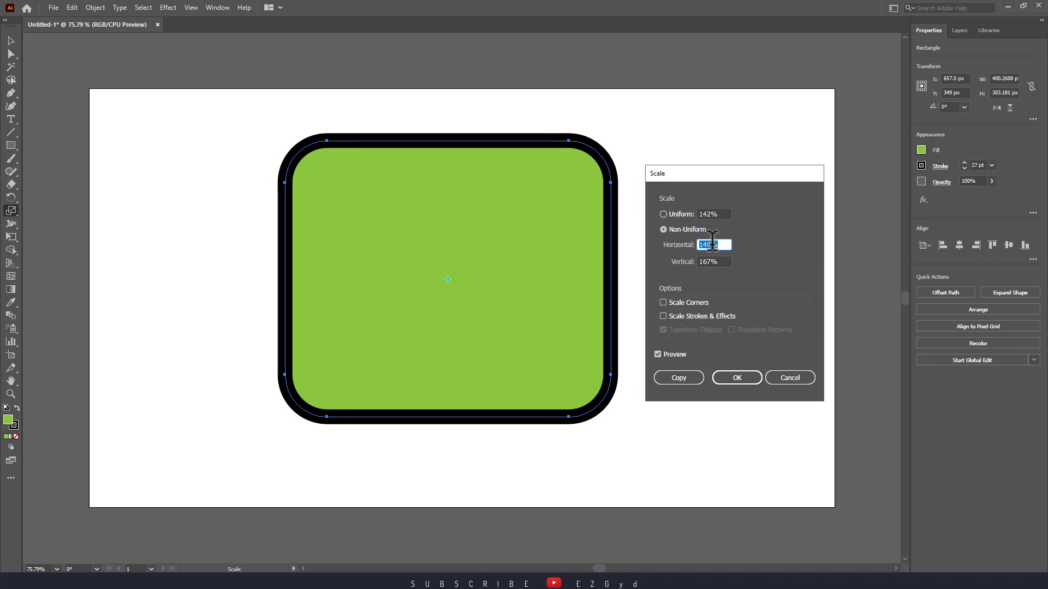
{"action": "key", "text": "Down"}
{"action": "key", "text": "Down"}
{"action": "key", "text": "Down"}
{"action": "key", "text": "Down"}
{"action": "key", "text": "Down"}
{"action": "key", "text": "Down"}
{"action": "key", "text": "Down"}
{"action": "key", "text": "Down"}
{"action": "key", "text": "Down"}
{"action": "key", "text": "Down"}
{"action": "key", "text": "Down"}
{"action": "key", "text": "Down"}
{"action": "key", "text": "Down"}
{"action": "key", "text": "Down"}
{"action": "key", "text": "Down"}
{"action": "key", "text": "Down"}
{"action": "key", "text": "Down"}
{"action": "key", "text": "Down"}
{"action": "key", "text": "Down"}
{"action": "key", "text": "Down"}
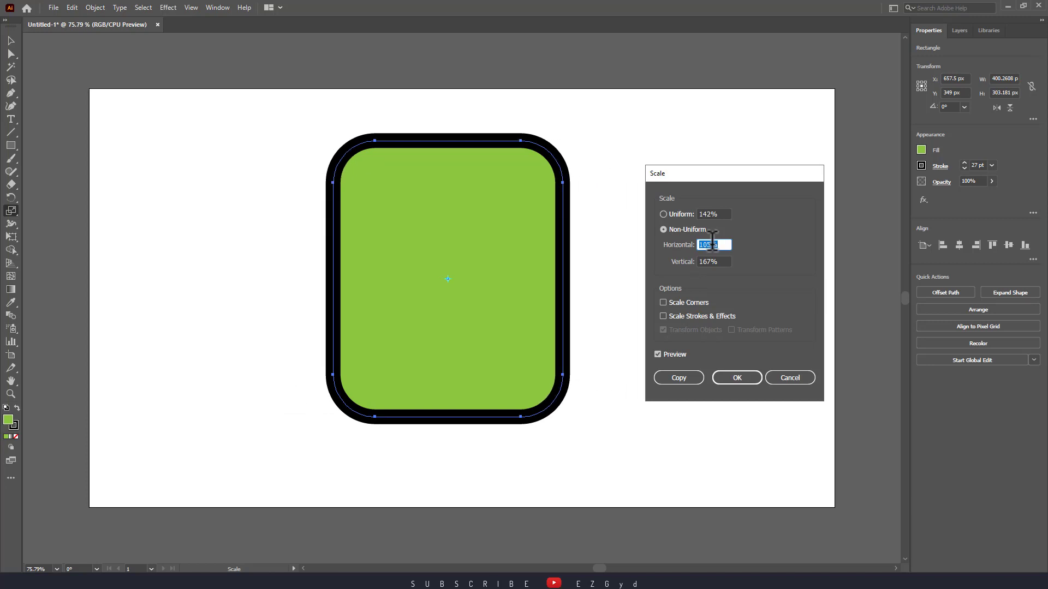
{"action": "key", "text": "Down"}
{"action": "key", "text": "Down"}
{"action": "key", "text": "Down"}
{"action": "key", "text": "Down"}
{"action": "key", "text": "Down"}
{"action": "key", "text": "Down"}
{"action": "key", "text": "Down"}
{"action": "key", "text": "Down"}
{"action": "key", "text": "Down"}
{"action": "key", "text": "Down"}
{"action": "key", "text": "Down"}
{"action": "key", "text": "Down"}
{"action": "key", "text": "Down"}
{"action": "key", "text": "Down"}
{"action": "key", "text": "Down"}
{"action": "key", "text": "Down"}
{"action": "key", "text": "Down"}
{"action": "key", "text": "Down"}
{"action": "key", "text": "Down"}
{"action": "key", "text": "Down"}
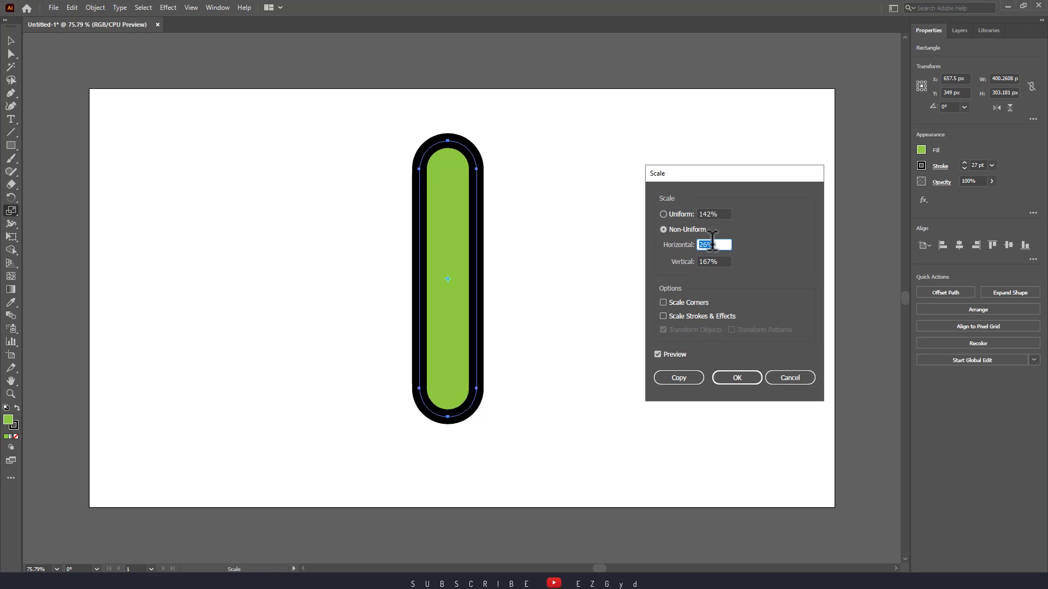
- Reduce the rounded rectangle's vertical scale to 89% in the Scale options
{"action": "key", "text": "Tab"}
{"action": "key", "text": "Down"}
{"action": "key", "text": "Down"}
{"action": "key", "text": "Down"}
{"action": "key", "text": "Down"}
{"action": "key", "text": "Down"}
{"action": "key", "text": "Down"}
{"action": "key", "text": "Down"}
{"action": "key", "text": "Down"}
{"action": "key", "text": "Down"}
{"action": "key", "text": "Down"}
{"action": "key", "text": "Down"}
{"action": "key", "text": "Down"}
{"action": "key", "text": "Down"}
{"action": "key", "text": "Down"}
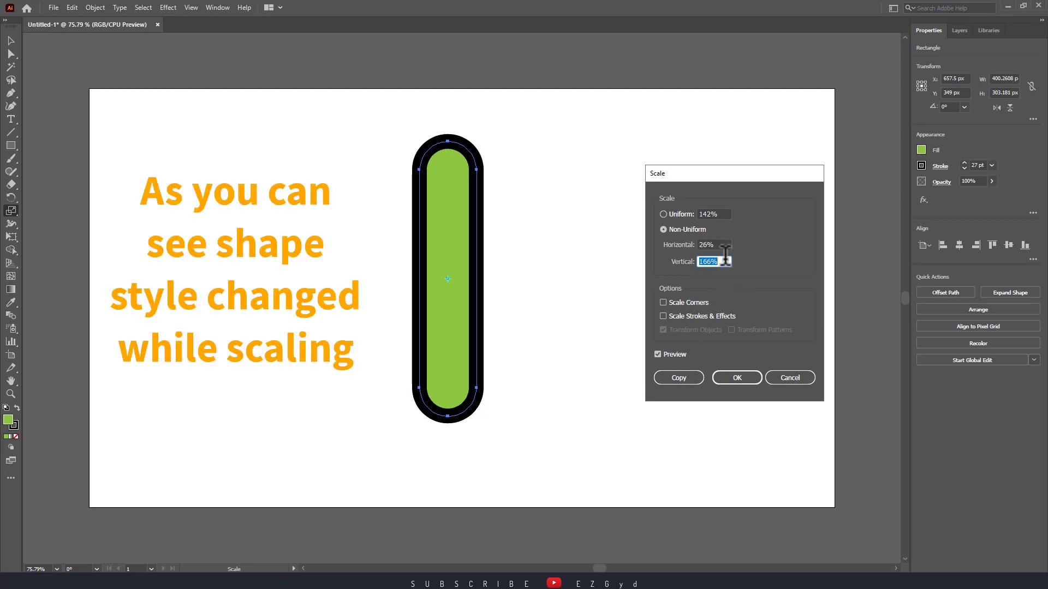
{"action": "key", "text": "Down"}
{"action": "key", "text": "Down"}
{"action": "key", "text": "Down"}
{"action": "key", "text": "Down"}
{"action": "key", "text": "Down"}
{"action": "key", "text": "Down"}
{"action": "key", "text": "Down"}
{"action": "key", "text": "Down"}
{"action": "key", "text": "Down"}
{"action": "key", "text": "Down"}
{"action": "key", "text": "Down"}
{"action": "key", "text": "Down"}
{"action": "key", "text": "Down"}
{"action": "key", "text": "Down"}
{"action": "key", "text": "Down"}
{"action": "key", "text": "Down"}
{"action": "key", "text": "Down"}
{"action": "key", "text": "Down"}
{"action": "key", "text": "Down"}
{"action": "key", "text": "Down"}
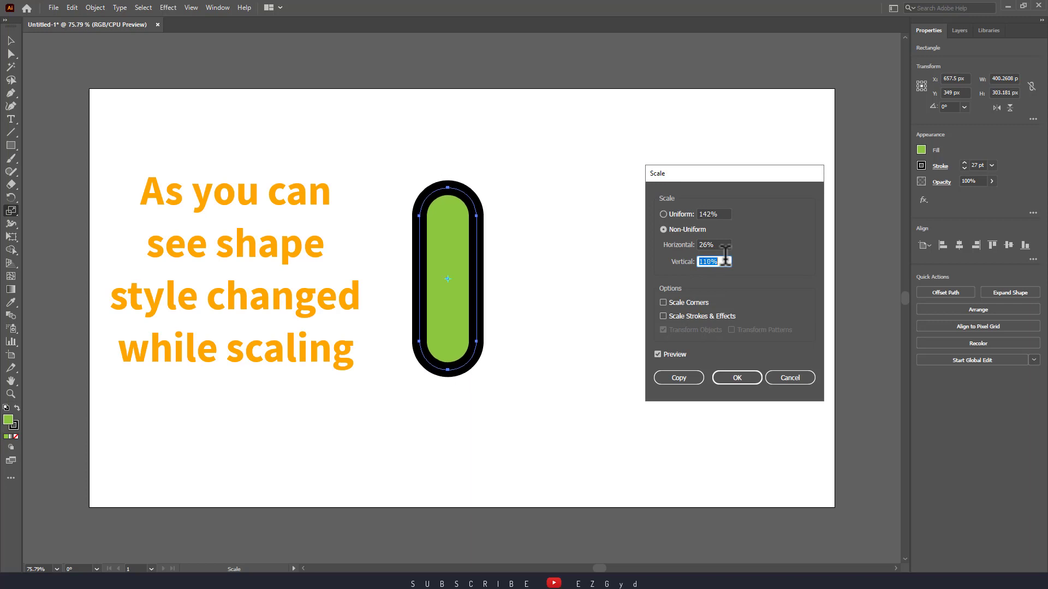
{"action": "key", "text": "Down"}
{"action": "key", "text": "Down"}
{"action": "key", "text": "Down"}
{"action": "key", "text": "Down"}
{"action": "key", "text": "Down"}
{"action": "key", "text": "Down"}
- Enable Scale Corners and Scale Strokes & Effects, and vary the horizontal scale up and down, ending at 16%
{"action": "left_click", "coordinate": [673, 302]}
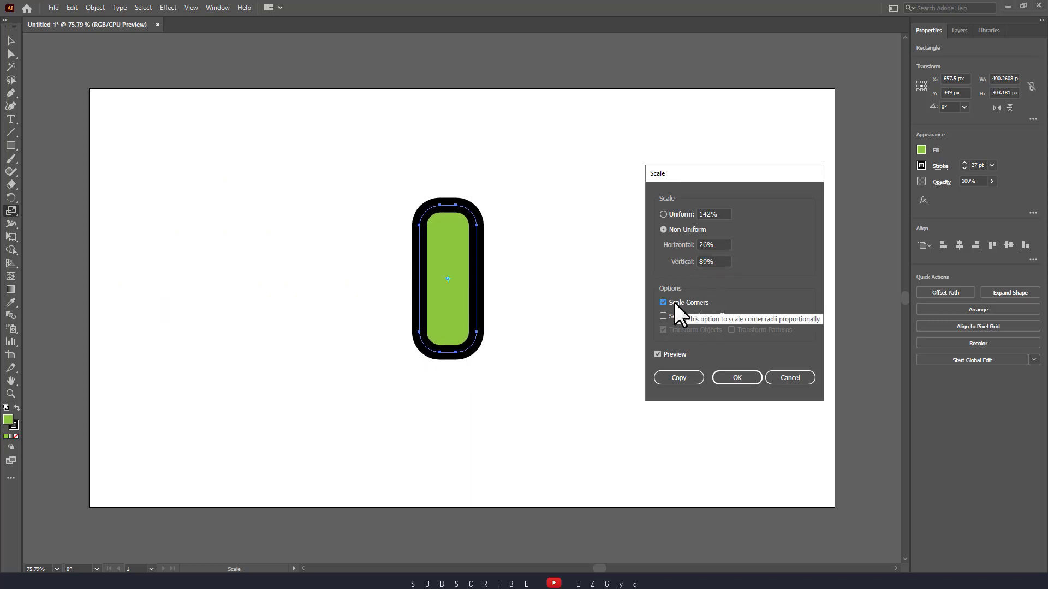
{"action": "left_click", "coordinate": [672, 315]}
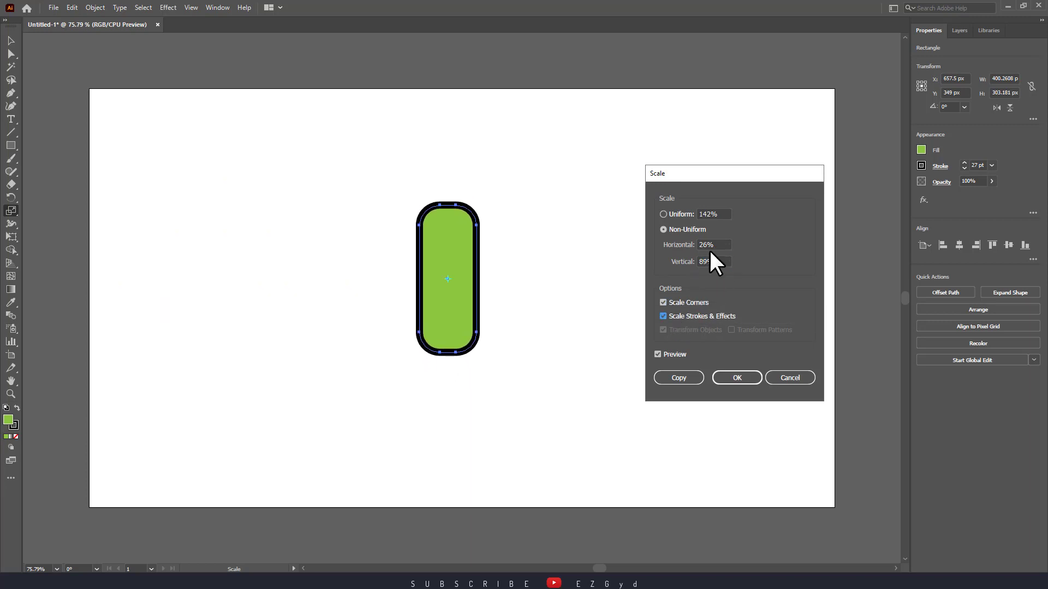
{"action": "key", "text": "Up"}
{"action": "key", "text": "Up"}
{"action": "key", "text": "Up"}
{"action": "key", "text": "Up"}
{"action": "key", "text": "Up"}
{"action": "key", "text": "Up"}
{"action": "key", "text": "Up"}
{"action": "key", "text": "Up"}
{"action": "key", "text": "Up"}
{"action": "key", "text": "Up"}
{"action": "key", "text": "Up"}
{"action": "key", "text": "Up"}
{"action": "key", "text": "Up"}
{"action": "key", "text": "Up"}
{"action": "key", "text": "Up"}
{"action": "key", "text": "Up"}
{"action": "key", "text": "Up"}
{"action": "key", "text": "Up"}
{"action": "key", "text": "Up"}
{"action": "key", "text": "Up"}
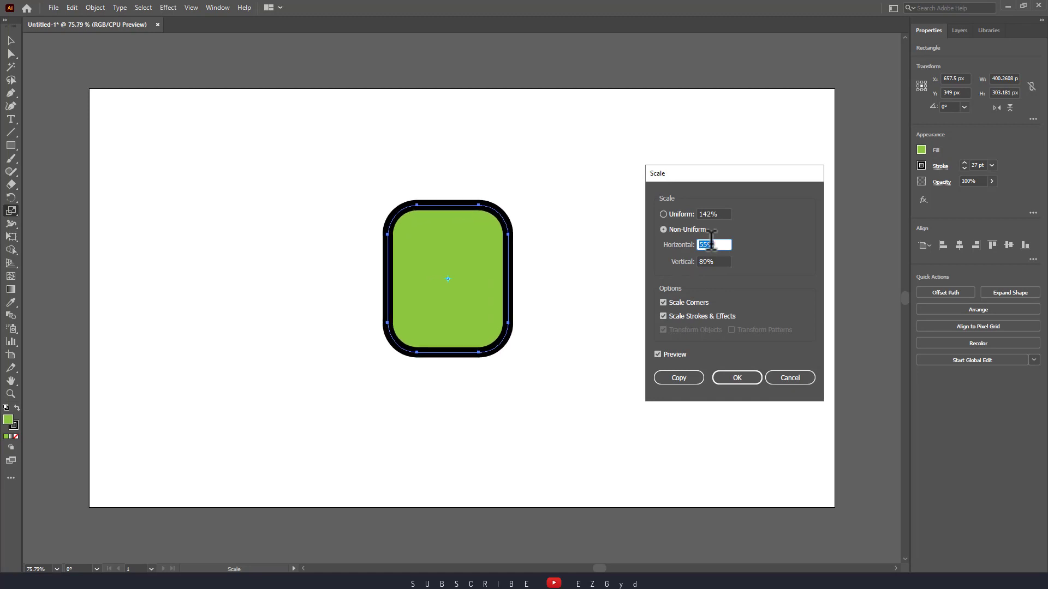
{"action": "key", "text": "Down"}
{"action": "key", "text": "Down"}
{"action": "key", "text": "Down"}
{"action": "key", "text": "Down"}
{"action": "key", "text": "Down"}
{"action": "key", "text": "Down"}
{"action": "key", "text": "Down"}
{"action": "key", "text": "Down"}
{"action": "key", "text": "Down"}
{"action": "key", "text": "Down"}
{"action": "key", "text": "Down"}
{"action": "key", "text": "Down"}
{"action": "key", "text": "Down"}
{"action": "key", "text": "Down"}
{"action": "key", "text": "Down"}
{"action": "key", "text": "Down"}
{"action": "key", "text": "Down"}
{"action": "key", "text": "Down"}
{"action": "key", "text": "Down"}
{"action": "key", "text": "Down"}
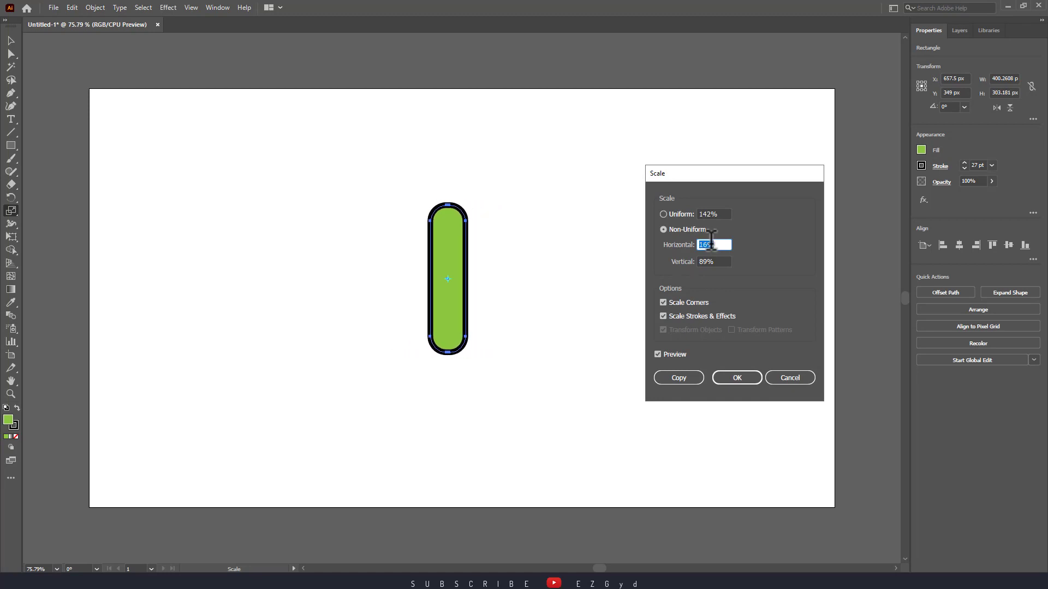
- Reduce the vertical scale to 75% with corner and stroke scaling enabled
{"action": "key", "text": "Tab"}
{"action": "key", "text": "Down"}
{"action": "key", "text": "Down"}
{"action": "key", "text": "Down"}
{"action": "key", "text": "Down"}
{"action": "key", "text": "Down"}
{"action": "key", "text": "Down"}
{"action": "key", "text": "Down"}
{"action": "key", "text": "Down"}
{"action": "key", "text": "Down"}
{"action": "key", "text": "Down"}
{"action": "key", "text": "Down"}
{"action": "key", "text": "Down"}
{"action": "key", "text": "Down"}
{"action": "key", "text": "Down"}
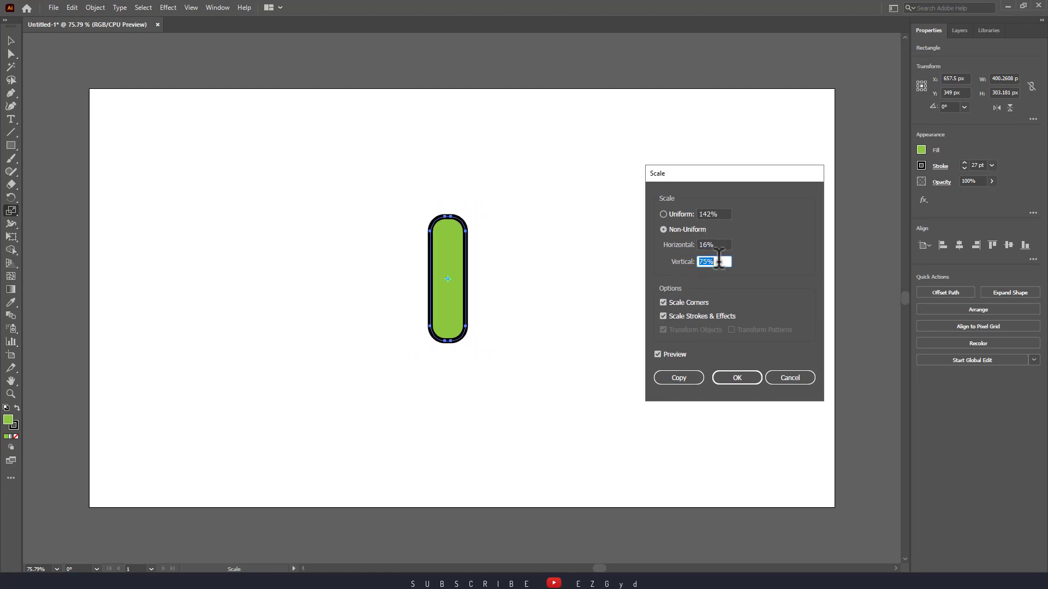
- Reduce the rounded rectangle's vertical scale to 41% with corner and stroke scaling enabled
{"action": "key", "text": "Down"}
{"action": "key", "text": "Down"}
{"action": "key", "text": "Down"}
{"action": "key", "text": "Down"}
{"action": "key", "text": "Down"}
{"action": "key", "text": "Down"}
{"action": "key", "text": "Down"}
{"action": "key", "text": "Down"}
{"action": "key", "text": "Down"}
{"action": "key", "text": "Down"}
{"action": "key", "text": "Down"}
{"action": "key", "text": "Down"}
{"action": "key", "text": "Down"}
{"action": "key", "text": "Down"}
{"action": "key", "text": "Down"}
{"action": "key", "text": "Down"}
{"action": "key", "text": "Down"}
{"action": "key", "text": "Down"}
{"action": "key", "text": "Down"}
{"action": "key", "text": "Down"}
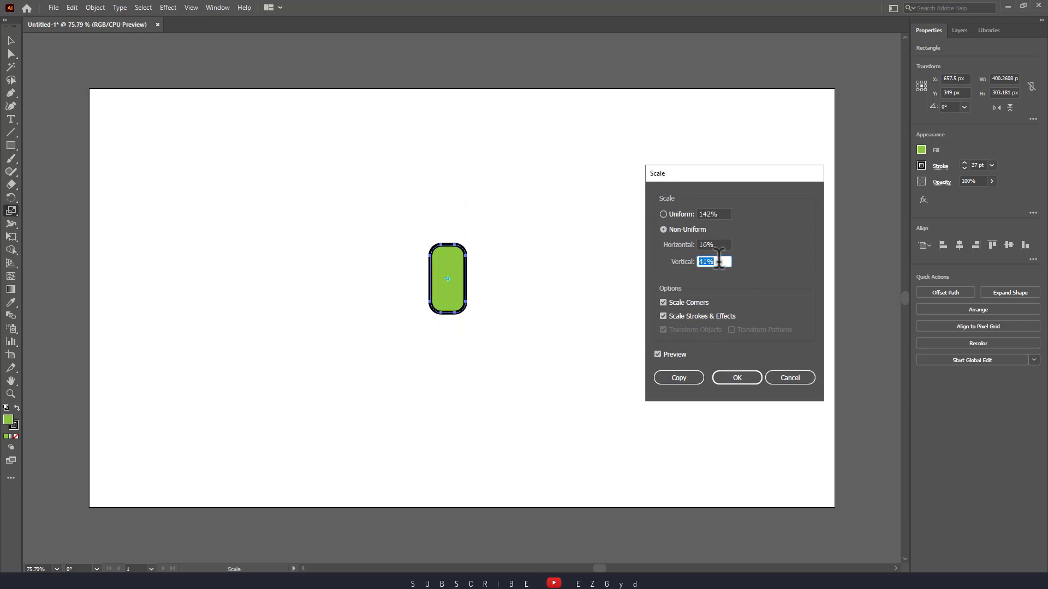
- Raise the rounded rectangle's vertical scale to 102% and apply the non-uniform scaling
{"action": "key", "text": "Up"}
{"action": "key", "text": "Up"}
{"action": "key", "text": "Up"}
{"action": "key", "text": "Up"}
{"action": "key", "text": "Up"}
{"action": "key", "text": "Up"}
{"action": "key", "text": "Up"}
{"action": "key", "text": "Up"}
{"action": "key", "text": "Up"}
{"action": "key", "text": "Up"}
{"action": "key", "text": "Up"}
{"action": "key", "text": "Up"}
{"action": "key", "text": "Up"}
{"action": "key", "text": "Up"}
{"action": "key", "text": "Up"}
{"action": "key", "text": "Up"}
{"action": "key", "text": "Up"}
{"action": "key", "text": "Up"}
{"action": "key", "text": "Up"}
{"action": "key", "text": "Up"}
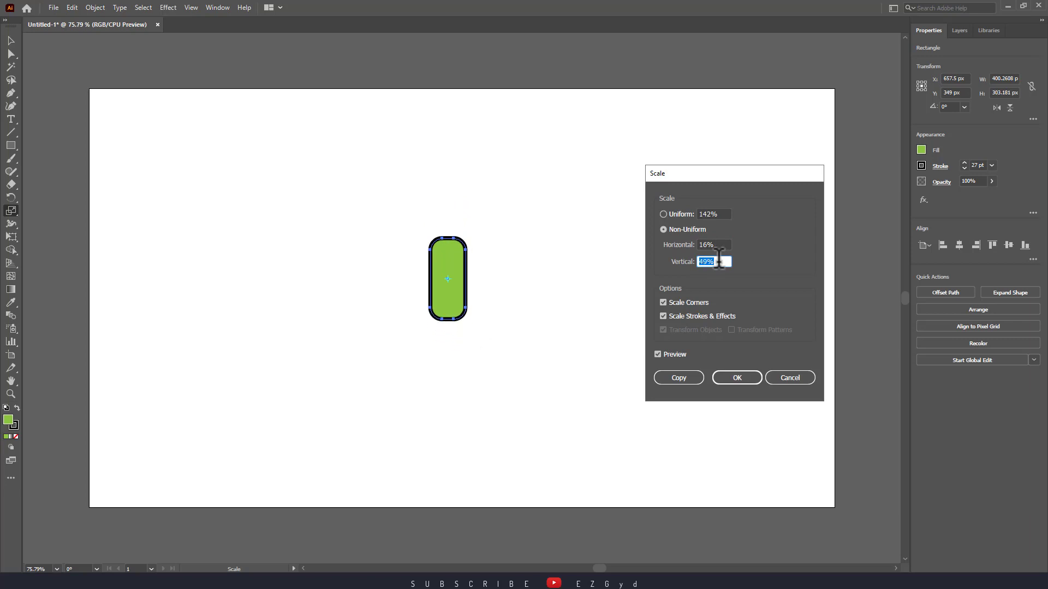
{"action": "key", "text": "Up"}
{"action": "key", "text": "Up"}
{"action": "key", "text": "Up"}
{"action": "key", "text": "Up"}
{"action": "key", "text": "Up"}
{"action": "key", "text": "Up"}
{"action": "key", "text": "Up"}
{"action": "key", "text": "Up"}
{"action": "key", "text": "Up"}
{"action": "key", "text": "Up"}
{"action": "key", "text": "Up"}
{"action": "key", "text": "Up"}
{"action": "key", "text": "Up"}
{"action": "key", "text": "Up"}
{"action": "key", "text": "Up"}
{"action": "key", "text": "Up"}
{"action": "key", "text": "Up"}
{"action": "key", "text": "Up"}
{"action": "key", "text": "Up"}
{"action": "key", "text": "Up"}
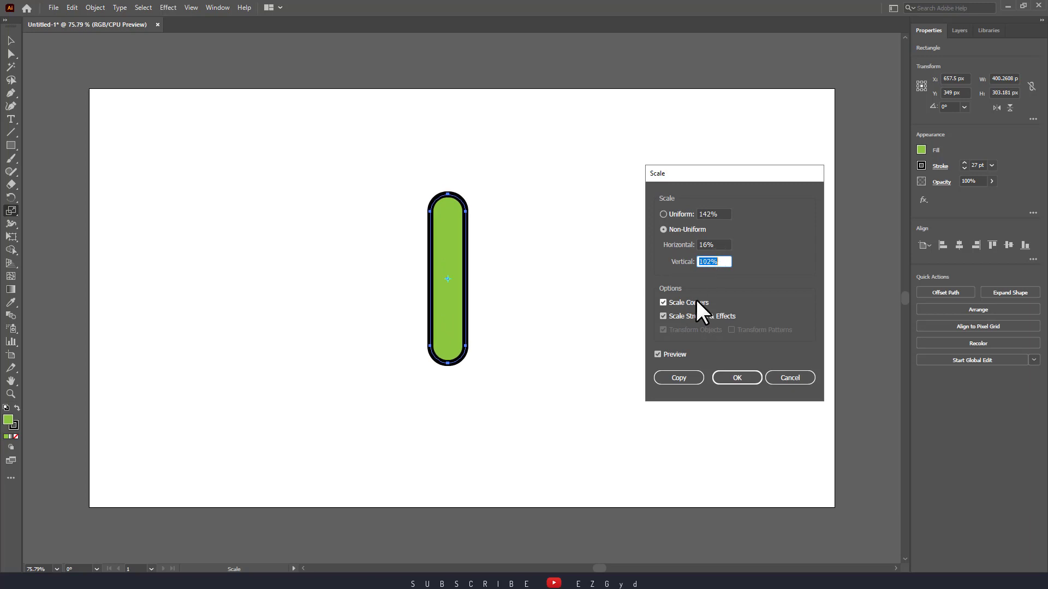
{"action": "left_click", "coordinate": [730, 378]}
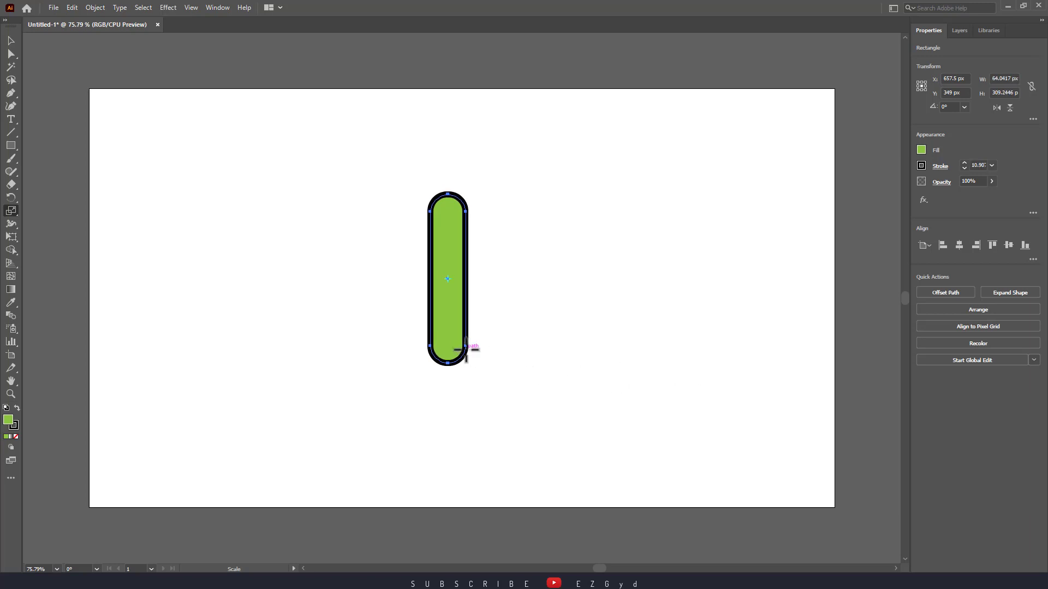
- Enlarge the rounded rectangle by its bounding box to about 527 × 403 px and move it up and left on the artboard
{"action": "key", "text": "v"}
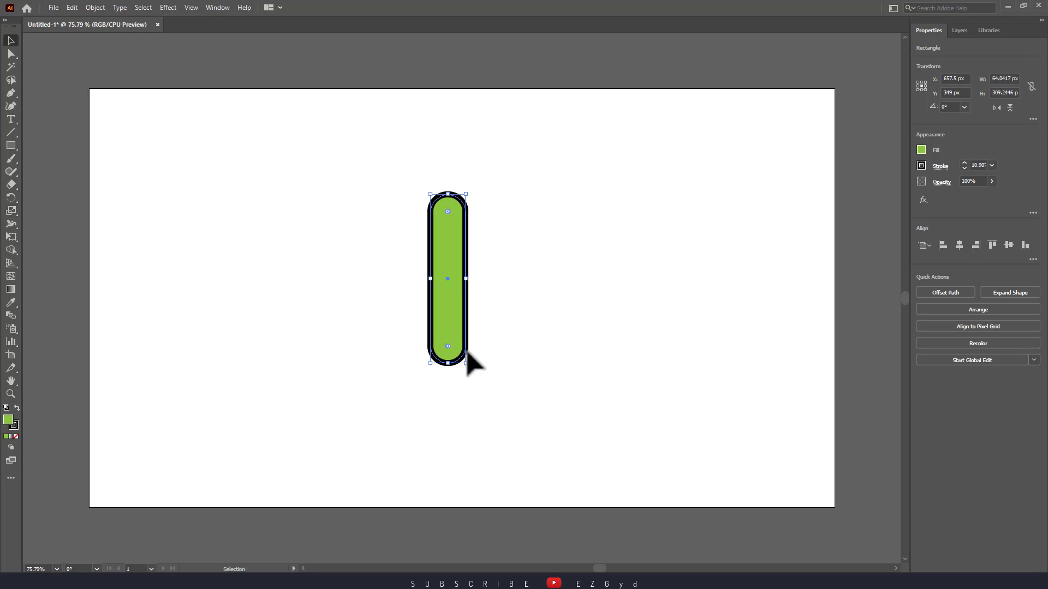
{"action": "mouse_move", "coordinate": [465, 362]}
{"action": "left_mouse_down"}
{"action": "mouse_move", "coordinate": [603, 367]}
{"action": "mouse_move", "coordinate": [728, 423]}
{"action": "left_mouse_up"}
{"action": "left_click_drag", "start_coordinate": [443, 289], "coordinate": [329, 265]}
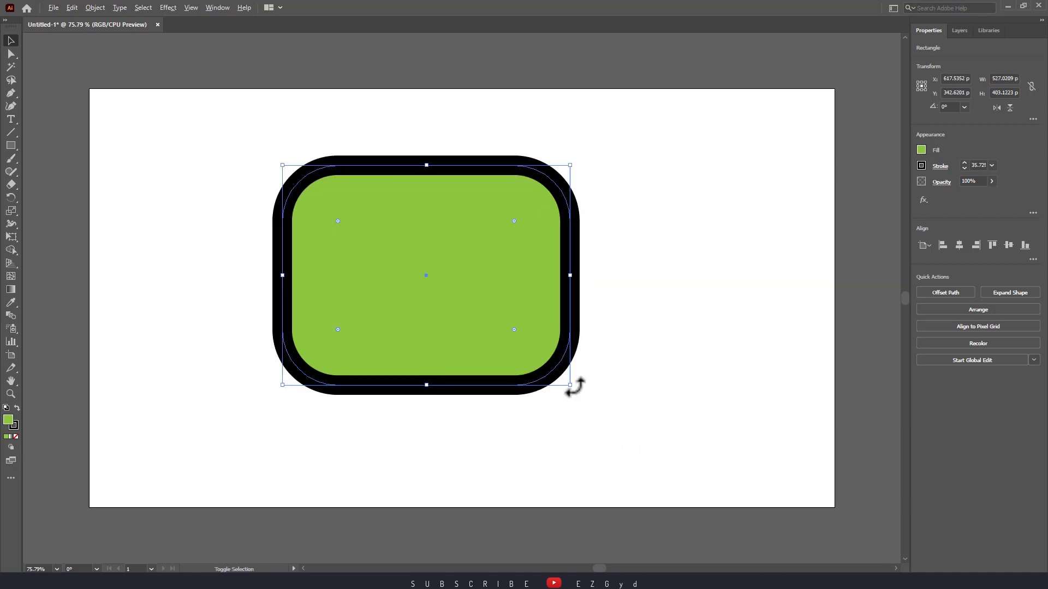
- Shrink the rounded rectangle proportionally about its center to about 523 × 200 px, and deselect it
{"action": "mouse_move", "coordinate": [571, 385]}
{"action": "left_mouse_down"}
{"action": "mouse_move", "coordinate": [660, 434]}
{"action": "mouse_move", "coordinate": [502, 312]}
{"action": "mouse_move", "coordinate": [459, 292]}
{"action": "mouse_move", "coordinate": [418, 240]}
{"action": "left_mouse_up"}
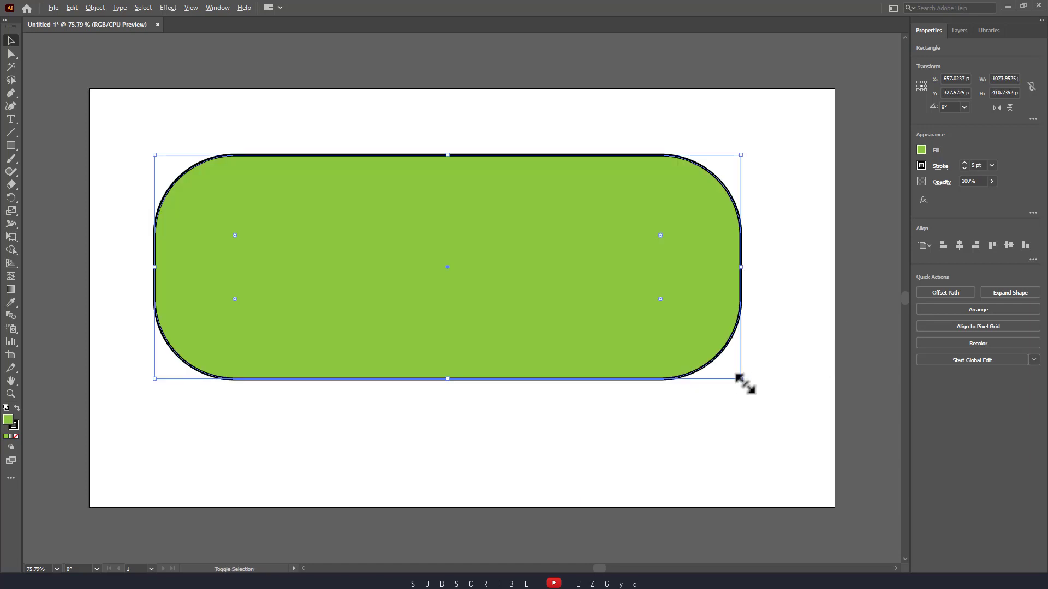
{"action": "left_click_drag", "start_coordinate": [736, 377], "coordinate": [645, 320]}
{"action": "left_click", "coordinate": [735, 424]}
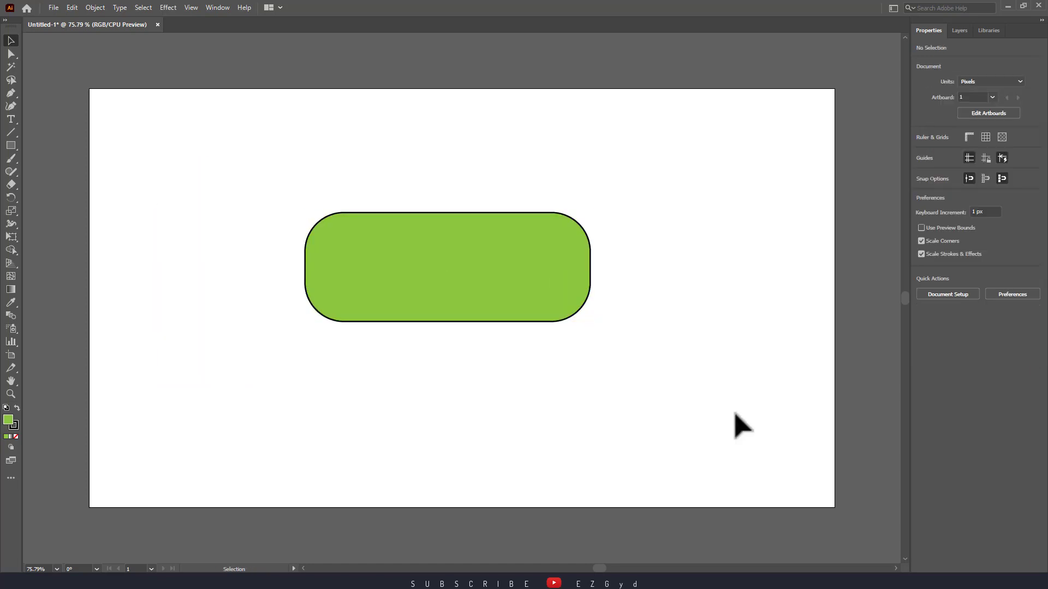
- Select the rounded rectangle and increase its width to 553 px and its height to 230 px
{"action": "left_click", "coordinate": [509, 297]}
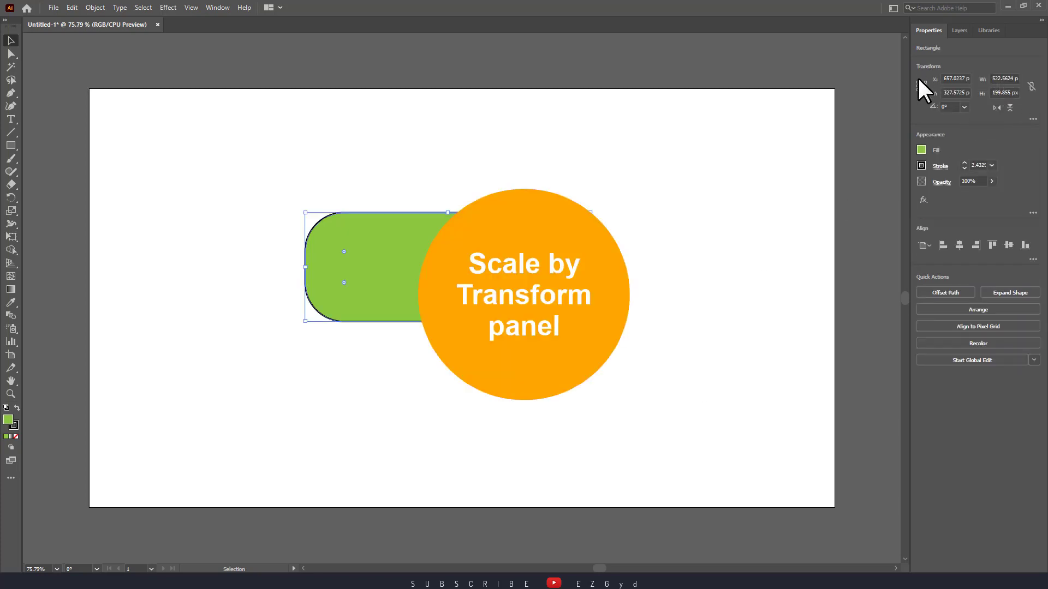
{"action": "left_click", "coordinate": [1005, 78]}
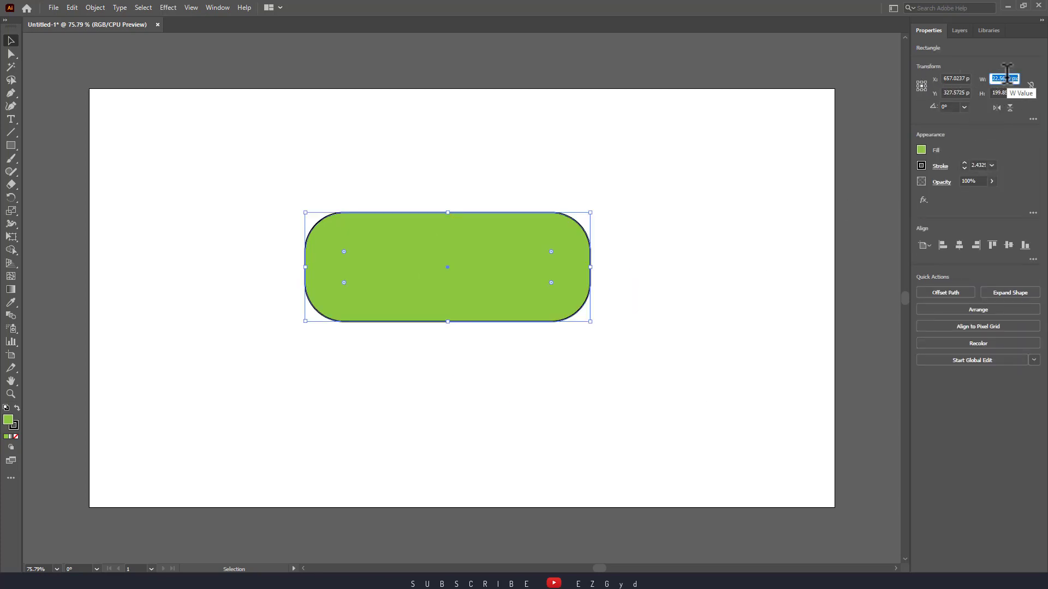
{"action": "scroll", "coordinate": [1007, 74], "scroll_direction": "up", "scroll_amount": 20}
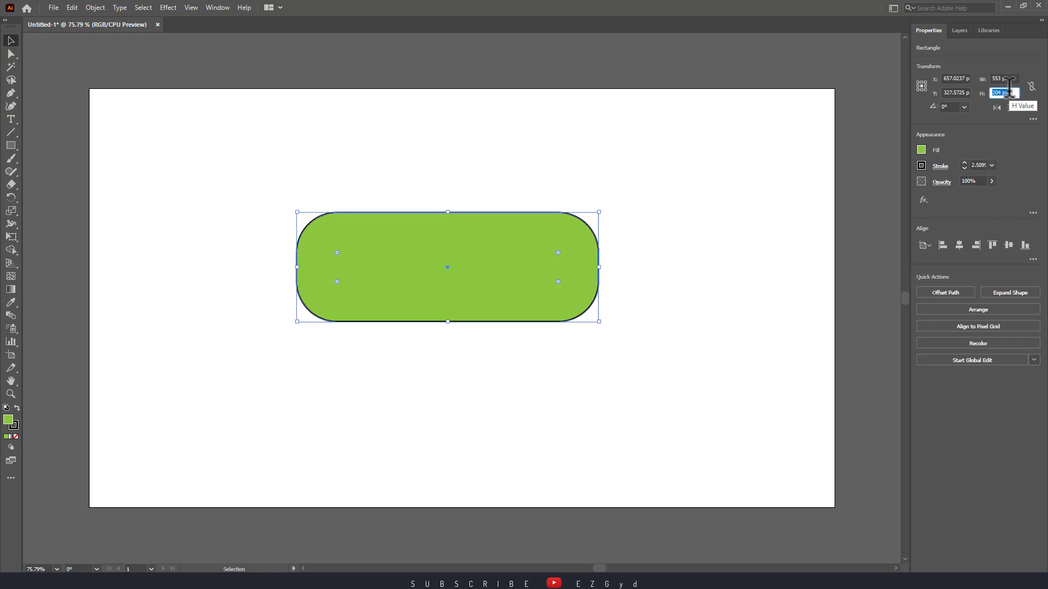
{"action": "scroll", "coordinate": [1009, 90], "scroll_direction": "up", "scroll_amount": 20}
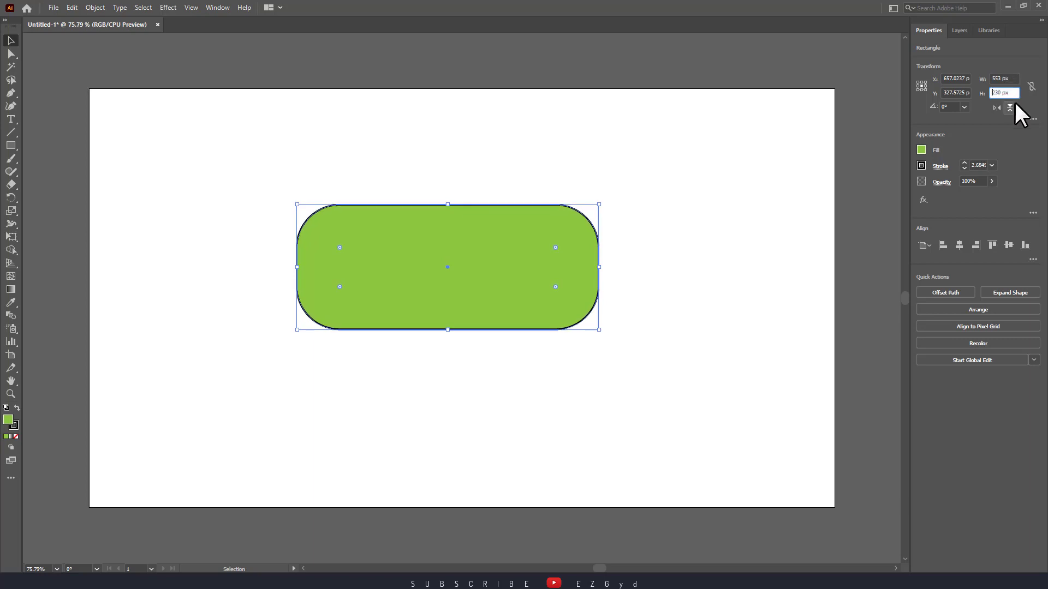
{"action": "left_click", "coordinate": [1033, 120]}
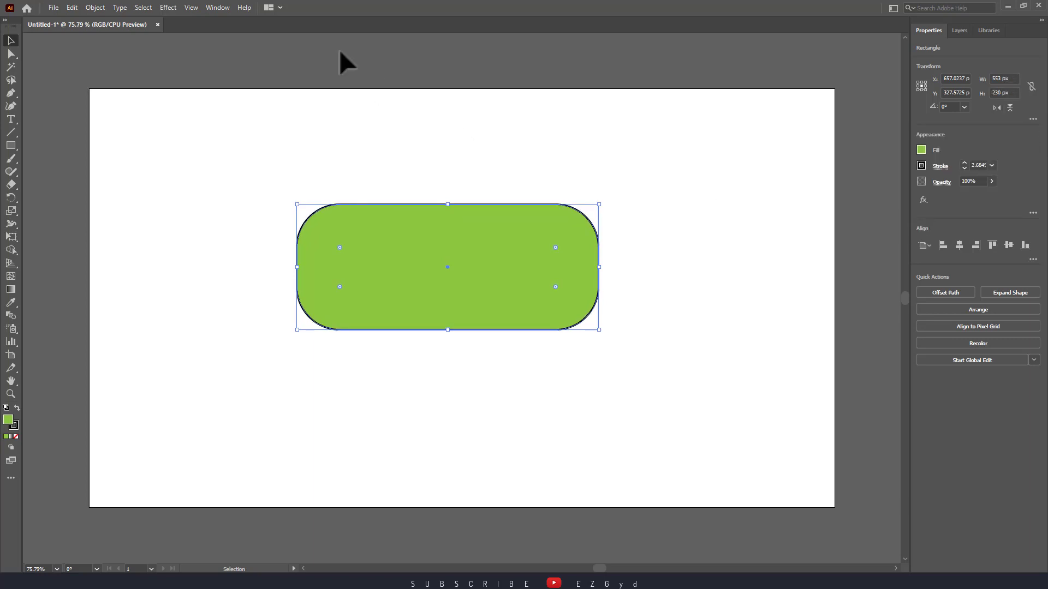
- Show the floating Transform panel beside the rounded rectangle and increase the shape's width to 574 px
{"action": "left_click", "coordinate": [216, 7]}
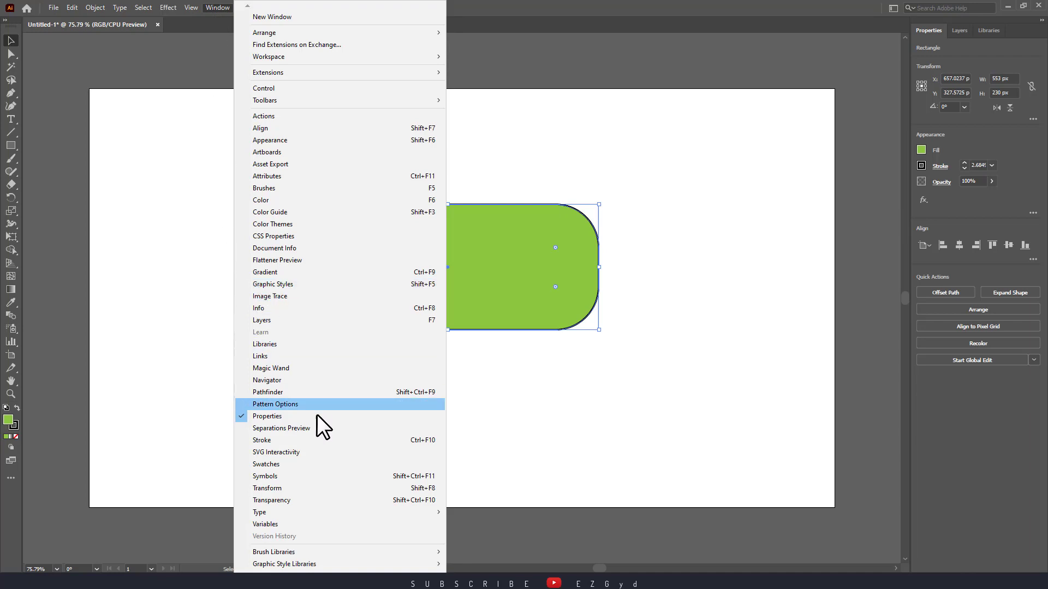
{"action": "left_click", "coordinate": [300, 488]}
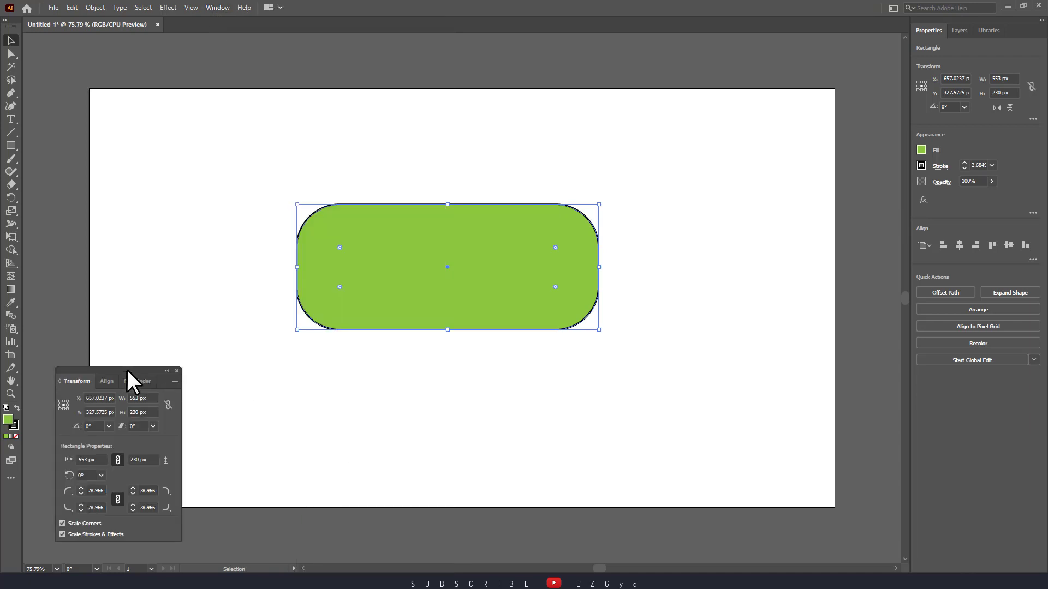
{"action": "left_click_drag", "start_coordinate": [129, 370], "coordinate": [682, 184]}
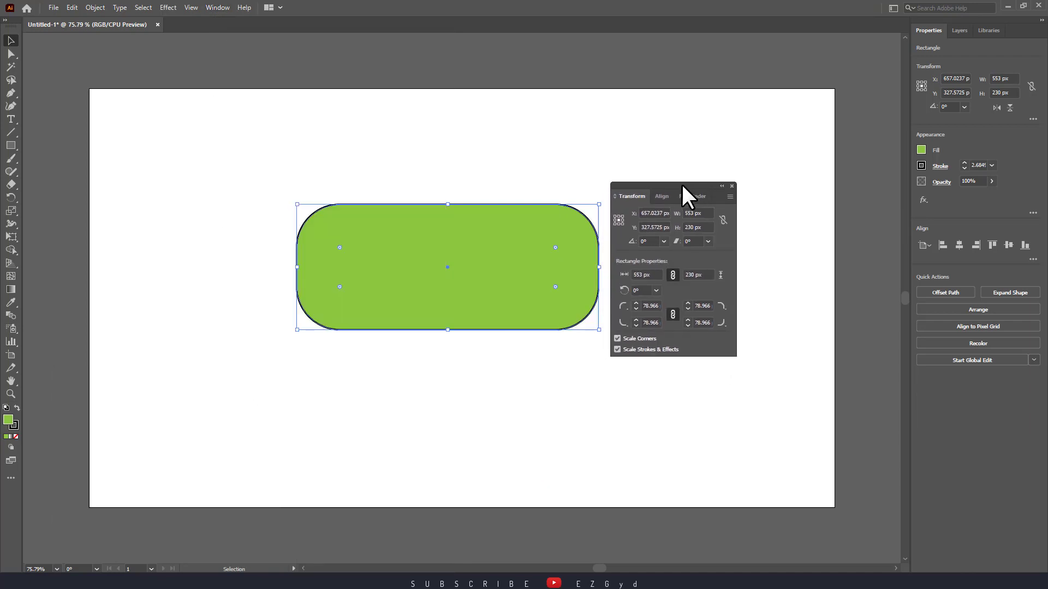
{"action": "left_click", "coordinate": [699, 215]}
{"action": "key", "text": "Up"}
{"action": "key", "text": "Up"}
{"action": "key", "text": "Up"}
{"action": "key", "text": "Up"}
{"action": "key", "text": "Up"}
{"action": "key", "text": "Up"}
{"action": "key", "text": "Up"}
{"action": "key", "text": "Up"}
{"action": "key", "text": "Up"}
{"action": "key", "text": "Up"}
{"action": "key", "text": "Up"}
{"action": "key", "text": "Up"}
{"action": "key", "text": "Up"}
{"action": "key", "text": "Up"}
{"action": "key", "text": "Up"}
{"action": "key", "text": "Up"}
{"action": "key", "text": "Up"}
{"action": "key", "text": "Up"}
{"action": "key", "text": "Up"}
{"action": "key", "text": "Up"}
{"action": "key", "text": "Up"}
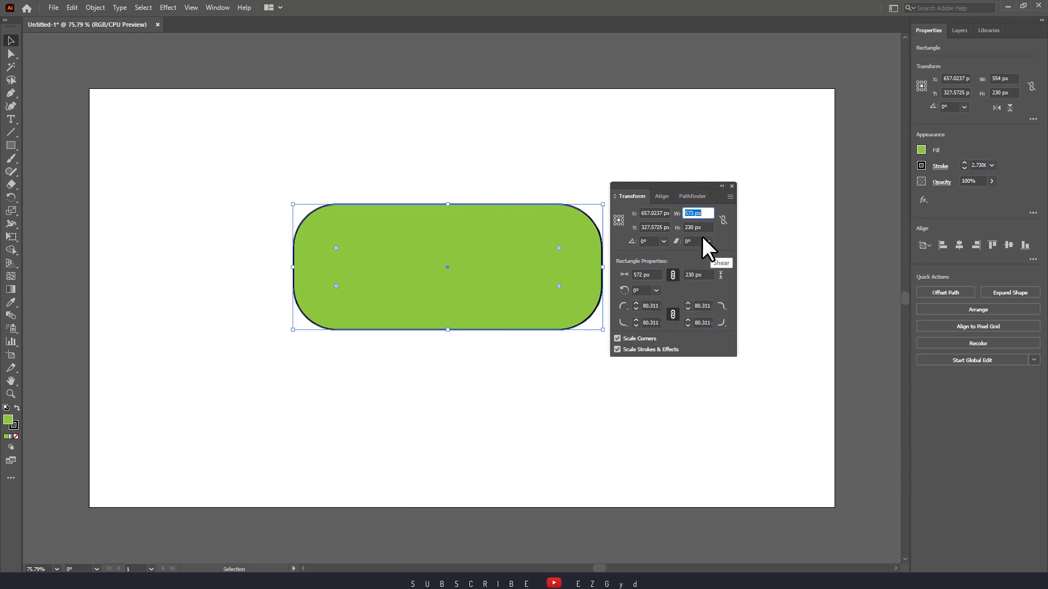
- Increase the rounded rectangle's height to 275 px and close the floating Transform panel
{"action": "left_click", "coordinate": [699, 227]}
{"action": "key", "text": "Up"}
{"action": "key", "text": "Up"}
{"action": "key", "text": "Up"}
{"action": "key", "text": "Up"}
{"action": "key", "text": "Up"}
{"action": "key", "text": "Up"}
{"action": "key", "text": "Up"}
{"action": "key", "text": "Up"}
{"action": "key", "text": "Up"}
{"action": "key", "text": "Up"}
{"action": "key", "text": "Up"}
{"action": "key", "text": "Up"}
{"action": "key", "text": "Up"}
{"action": "key", "text": "Up"}
{"action": "key", "text": "Up"}
{"action": "key", "text": "Up"}
{"action": "key", "text": "Up"}
{"action": "key", "text": "Up"}
{"action": "key", "text": "Up"}
{"action": "key", "text": "Up"}
{"action": "key", "text": "Up"}
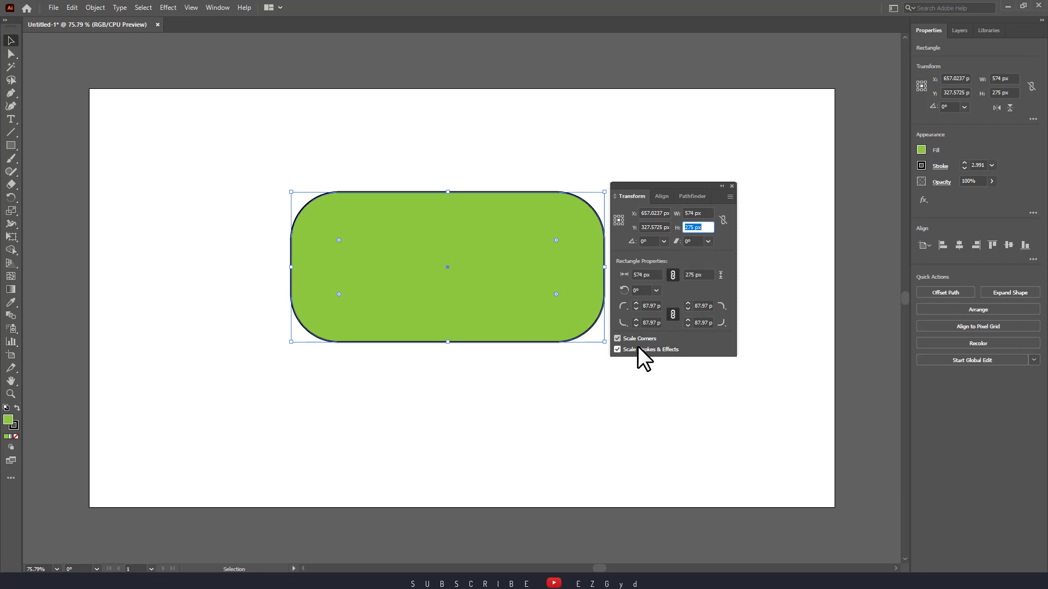
{"action": "left_click", "coordinate": [732, 186]}
- Shift the rounded rectangle slightly left and shrink it proportionally about its center to about 232 × 111 px
{"action": "left_click", "coordinate": [749, 261]}
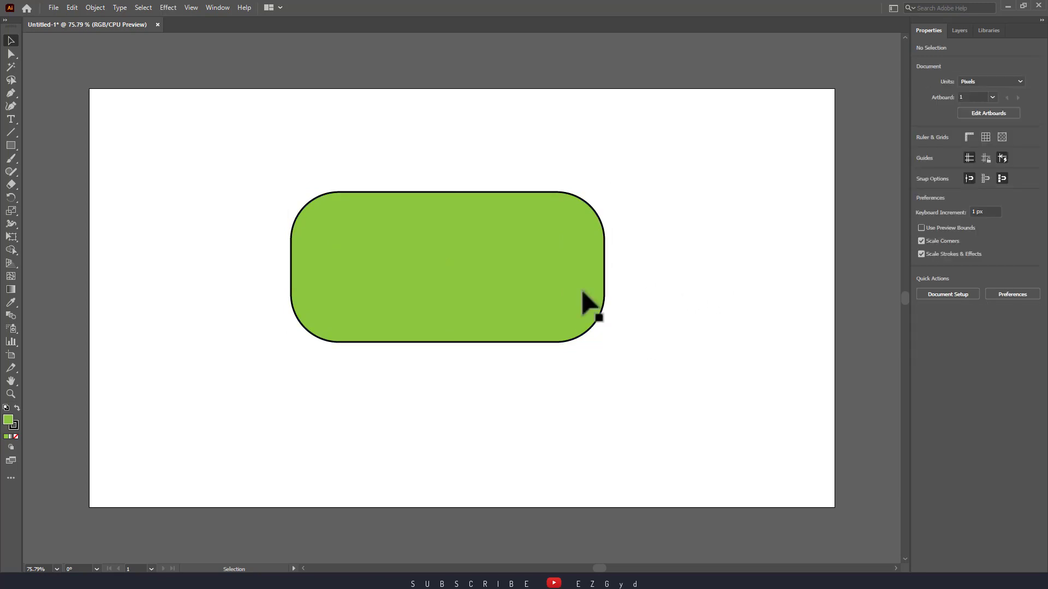
{"action": "left_click_drag", "start_coordinate": [456, 300], "coordinate": [453, 300]}
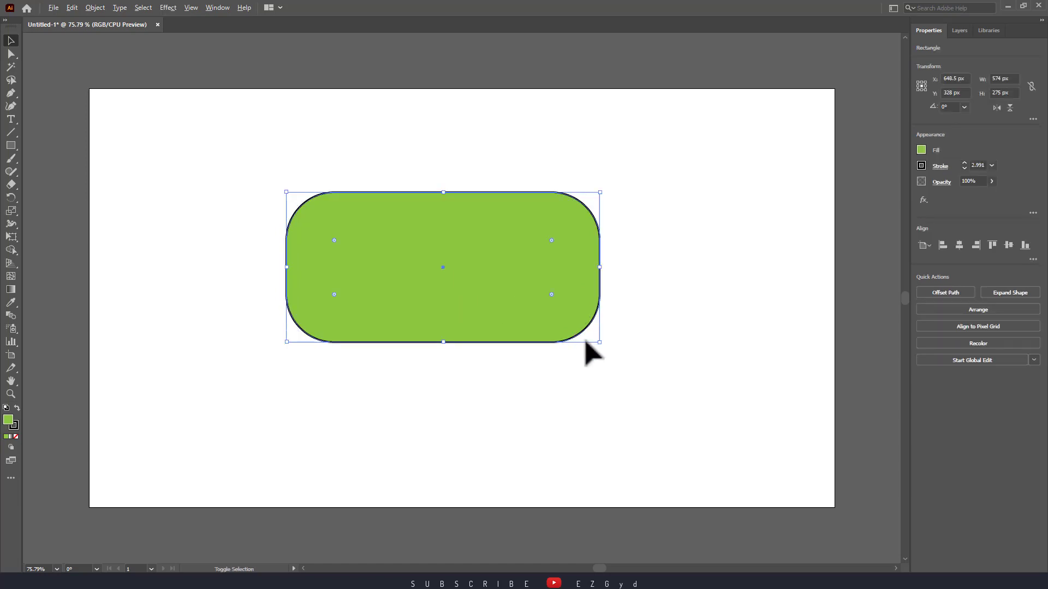
{"action": "left_click_drag", "start_coordinate": [600, 344], "coordinate": [253, 174]}
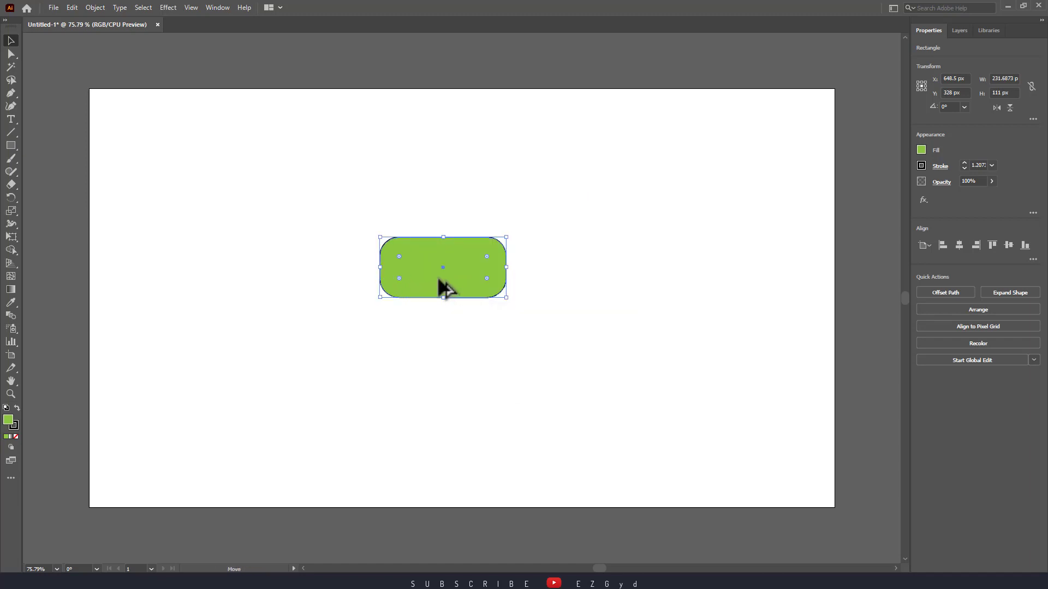
- Duplicate the small rounded rectangle into a row of three across the artboard's upper area and delete the original at the center
{"action": "left_click_drag", "start_coordinate": [468, 288], "coordinate": [240, 182]}
{"action": "left_click_drag", "start_coordinate": [427, 280], "coordinate": [628, 171]}
{"action": "left_click", "coordinate": [474, 283]}
{"action": "left_click", "coordinate": [473, 285], "text": "shift"}
{"action": "left_click", "coordinate": [467, 287]}
{"action": "key", "text": "Delete"}
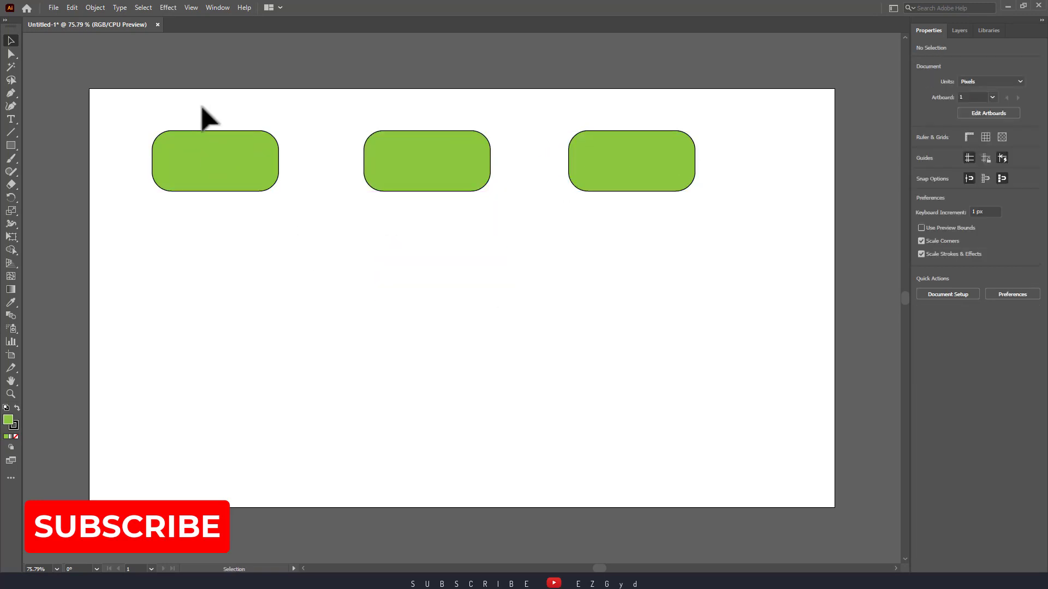
- Duplicate the row of three rectangles downward twice to form a 3 × 3 grid, and deselect
{"action": "left_click_drag", "start_coordinate": [199, 106], "coordinate": [657, 224]}
{"action": "left_click_drag", "start_coordinate": [608, 187], "coordinate": [593, 407]}
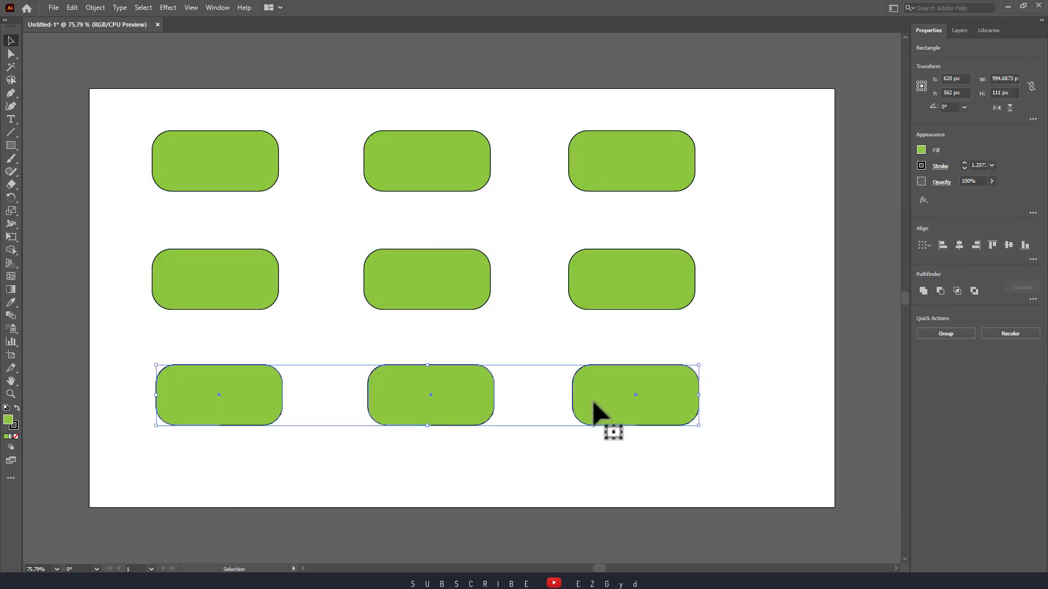
{"action": "left_click", "coordinate": [605, 434]}
- Scale all nine rectangles up together in proportion and reposition the grid around the middle of the artboard
{"action": "key", "text": "ctrl+a"}
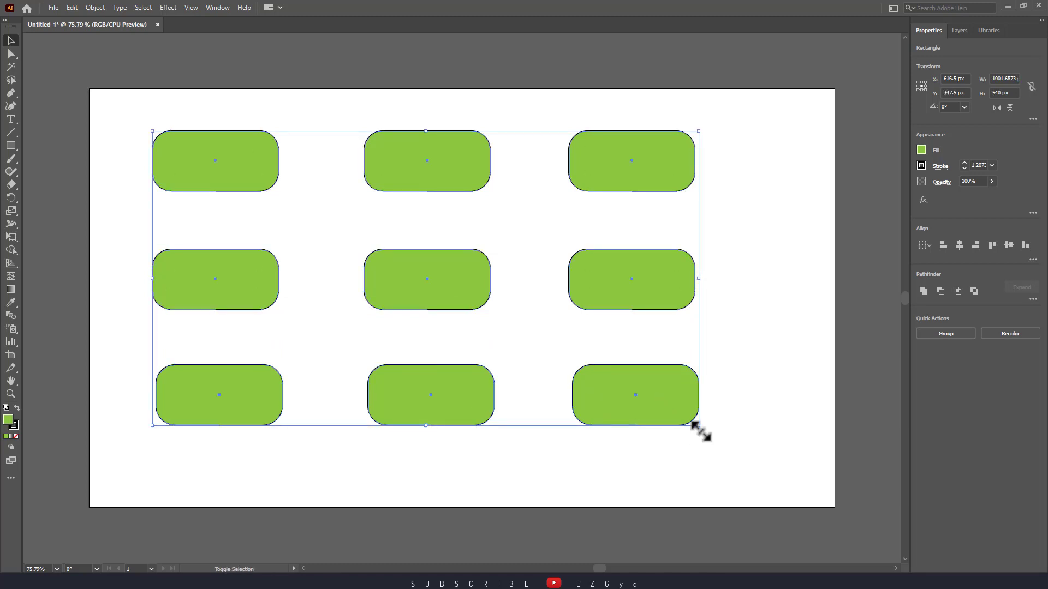
{"action": "left_click_drag", "start_coordinate": [700, 431], "coordinate": [730, 443]}
{"action": "left_click_drag", "start_coordinate": [610, 314], "coordinate": [667, 326]}
{"action": "left_click", "coordinate": [766, 489]}
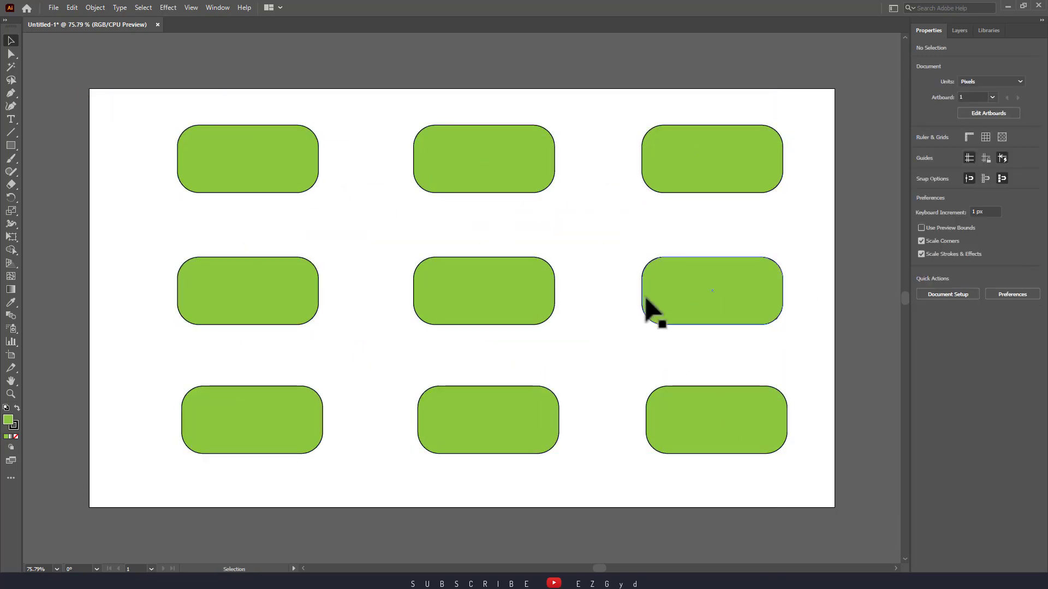
{"action": "key", "text": "ctrl+a"}
{"action": "left_click_drag", "start_coordinate": [536, 293], "coordinate": [563, 425]}
{"action": "left_click", "coordinate": [563, 499]}
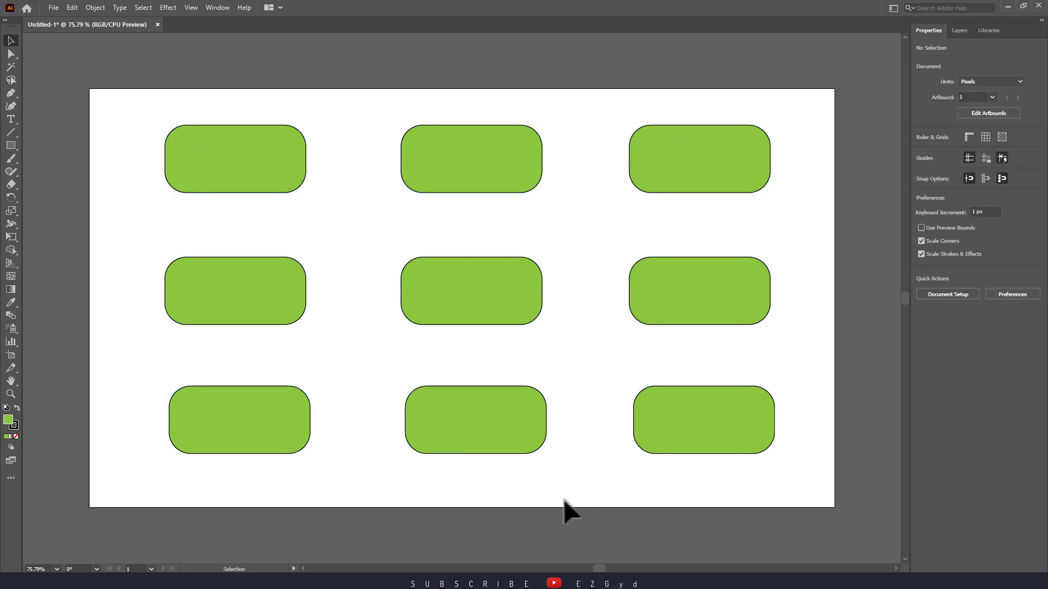
- Delete all nine rectangles and place a 12 pt "Lorem ipsum" text object near the artboard's center
{"action": "key", "text": "ctrl+a"}
{"action": "key", "text": "Delete"}
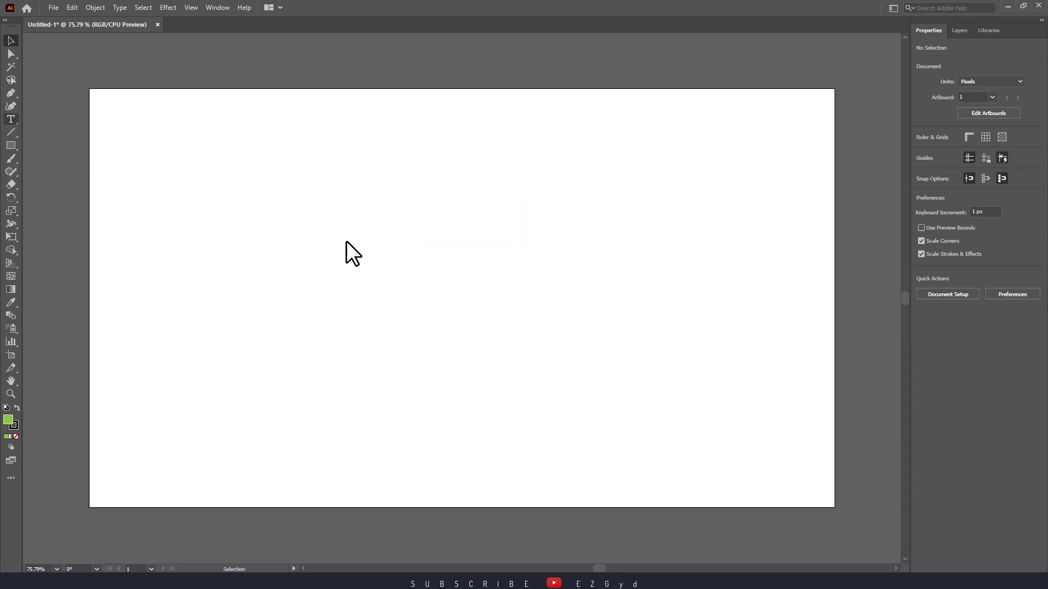
{"action": "left_click", "coordinate": [346, 241]}
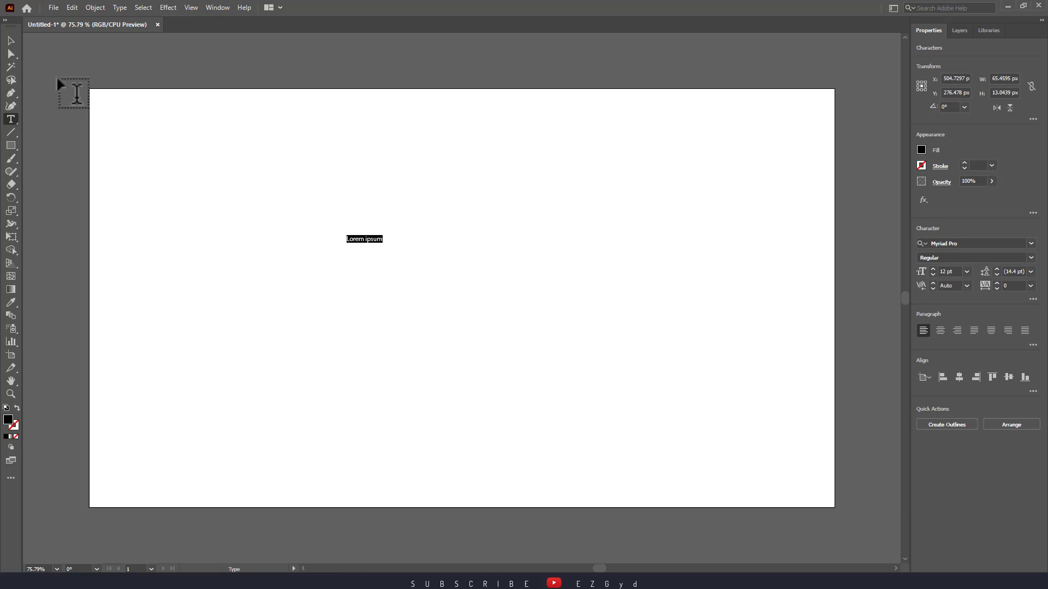
{"action": "left_click", "coordinate": [12, 41]}
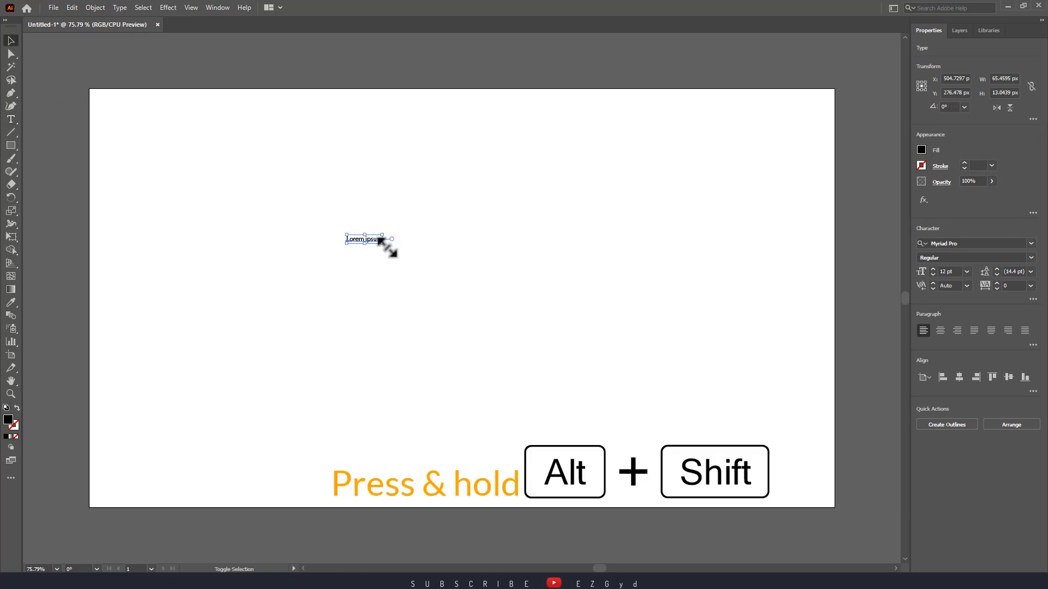
- Enlarge the "Lorem ipsum" text proportionally to about 910 × 181 px, move it to the artboard's center, and deselect it
{"action": "left_click_drag", "start_coordinate": [378, 238], "coordinate": [637, 345]}
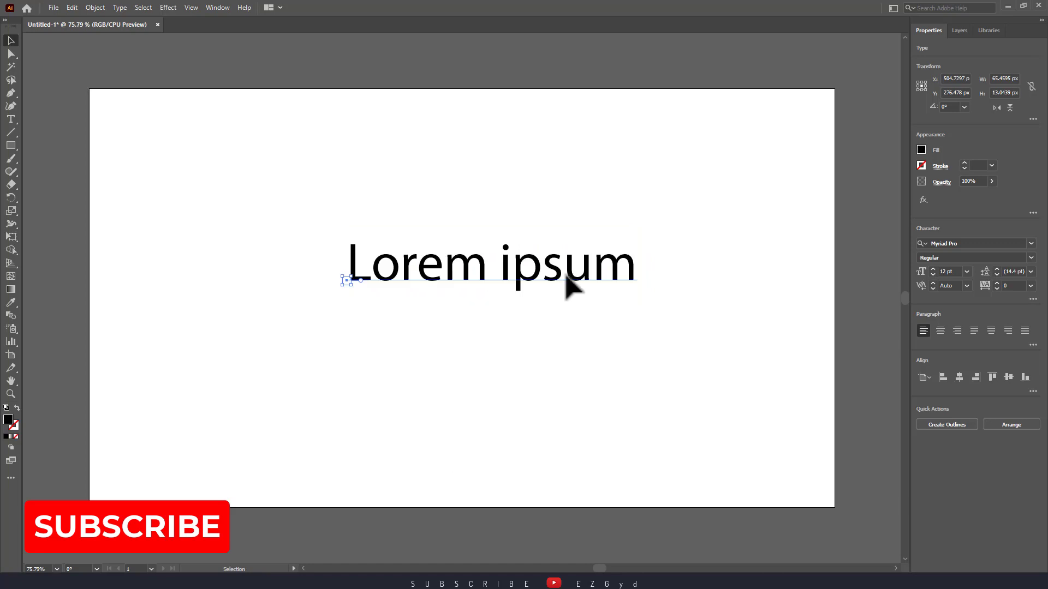
{"action": "left_click_drag", "start_coordinate": [566, 278], "coordinate": [462, 267]}
{"action": "left_click_drag", "start_coordinate": [558, 308], "coordinate": [636, 349]}
{"action": "left_click_drag", "start_coordinate": [499, 257], "coordinate": [559, 268]}
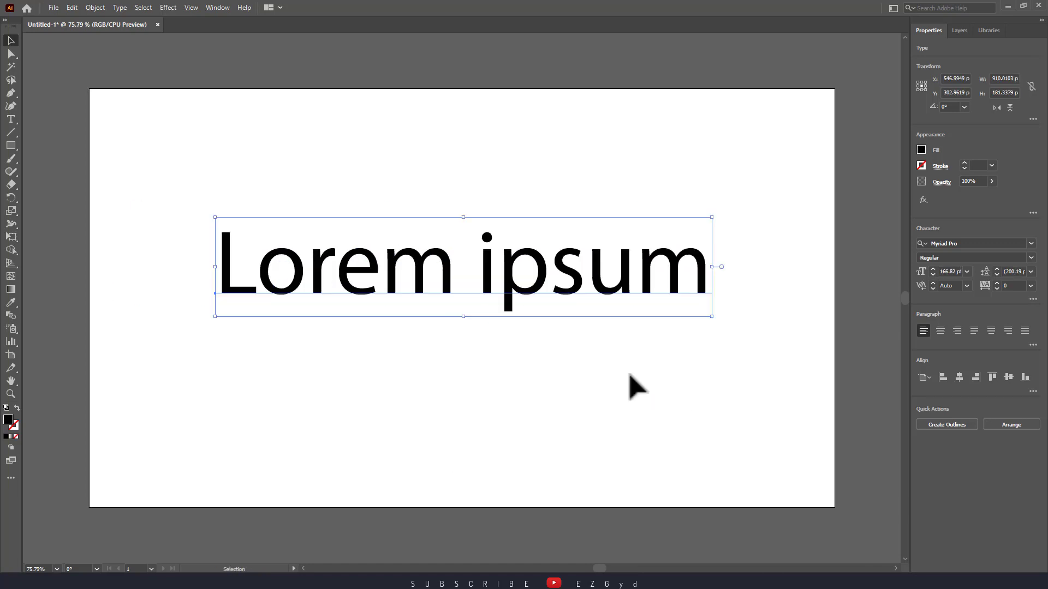
{"action": "left_click", "coordinate": [635, 388]}
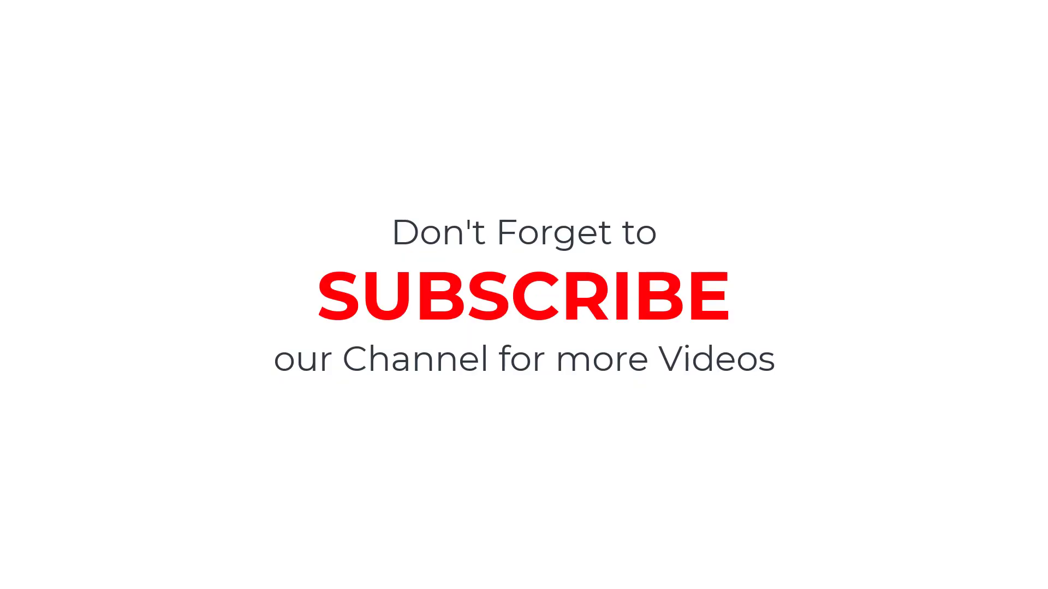